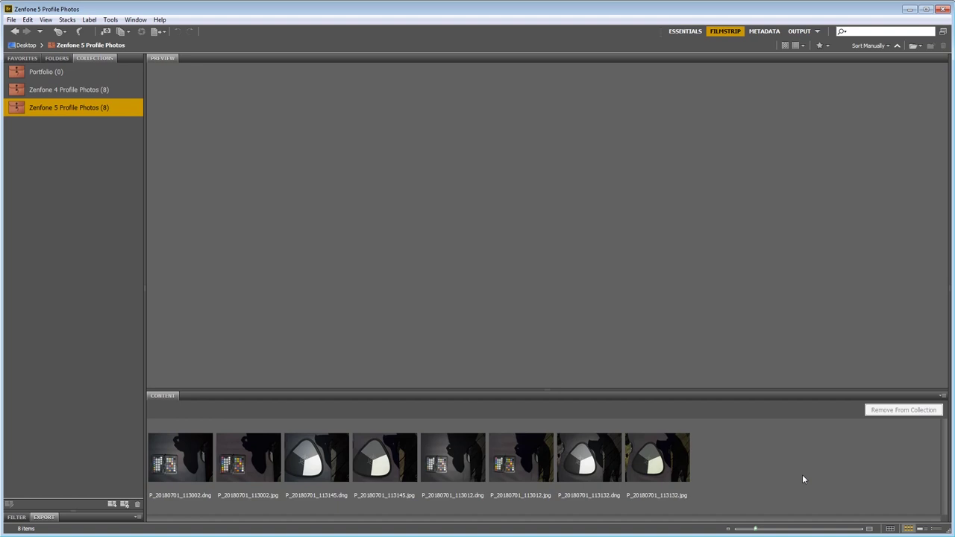
- Browse the Zenfone 4 and Zenfone 5 Profile Photos collections, selecting all their photos
click(44, 91)
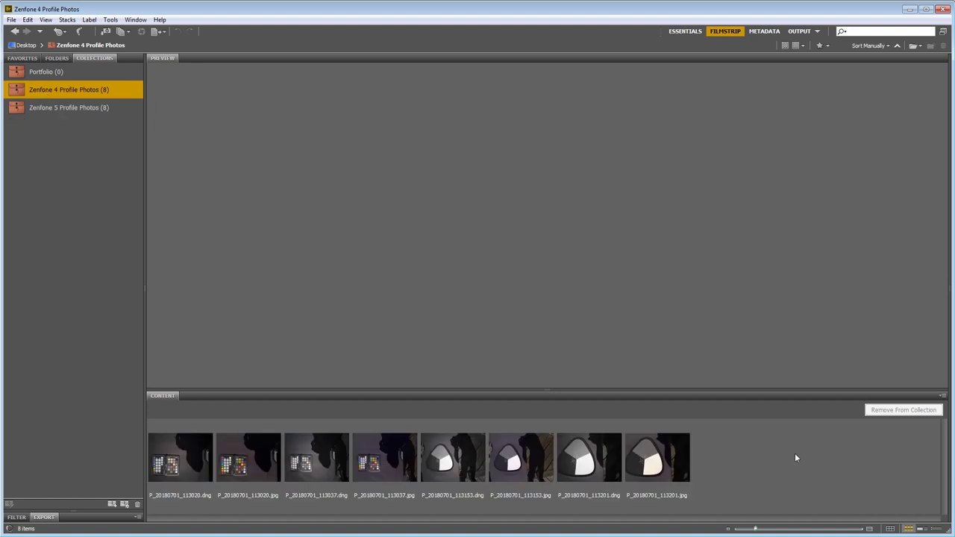
drag(795, 458, 80, 492)
key(ctrl+shift+a)
click(93, 105)
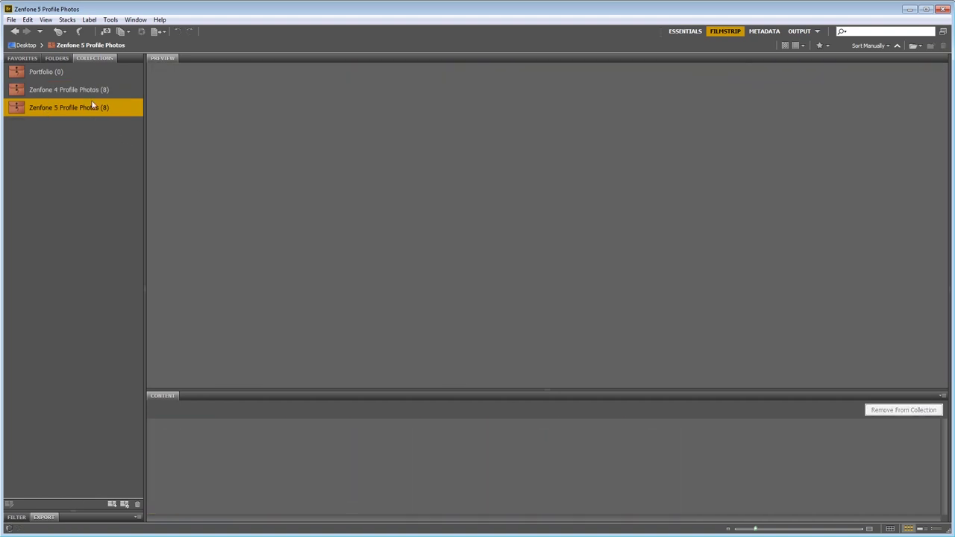
drag(776, 445, 142, 489)
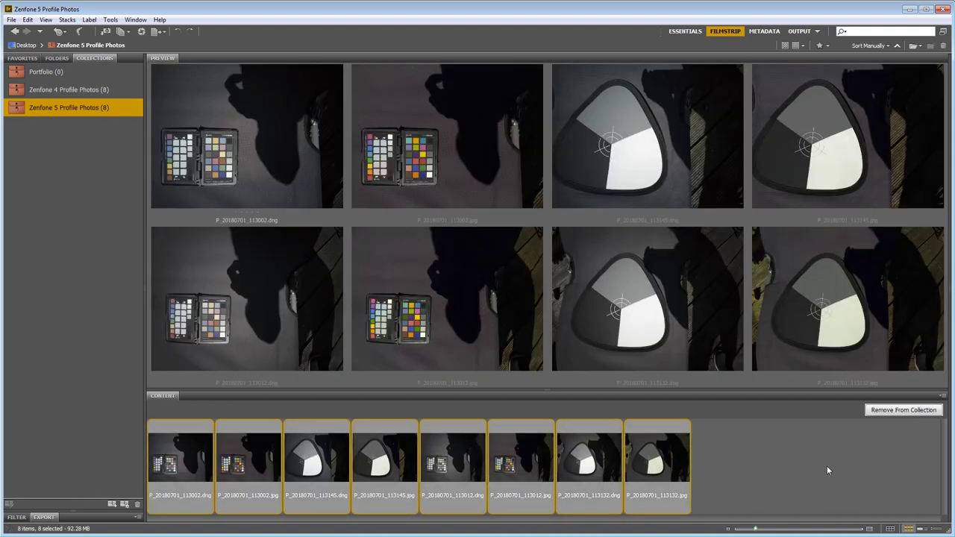
- Compare Zenfone 5 colour-checker DNGs side by side with grey-card DNGs 113145 and 113132
click(790, 459)
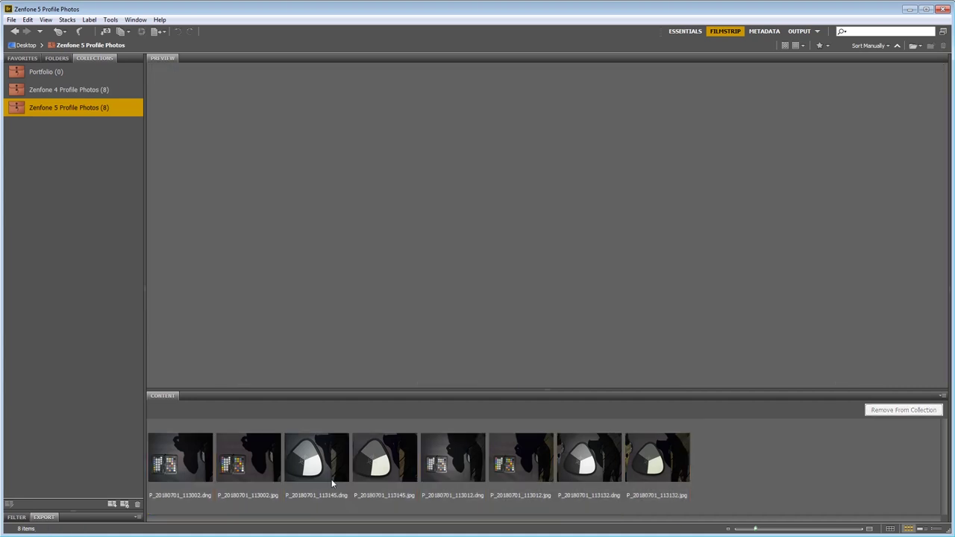
click(189, 461)
ctrl+click(325, 460)
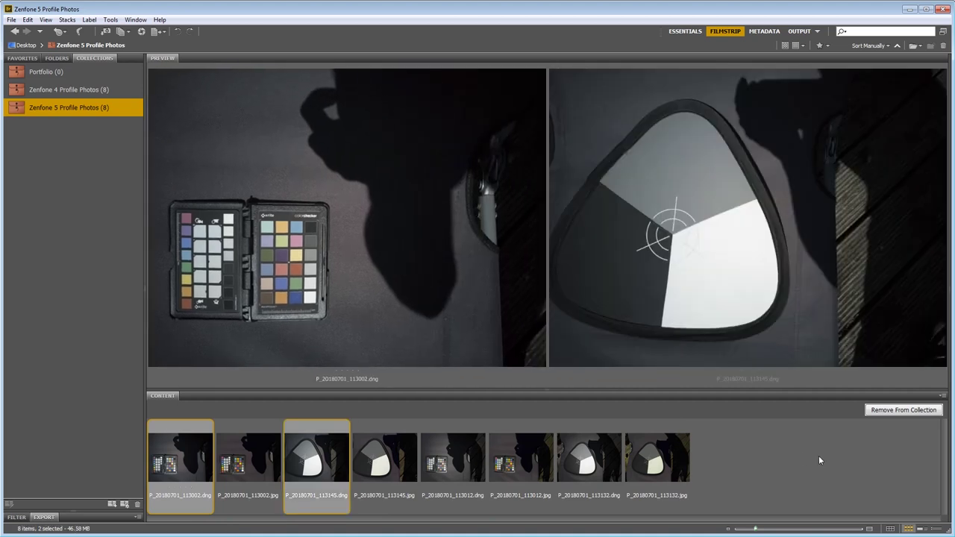
click(451, 467)
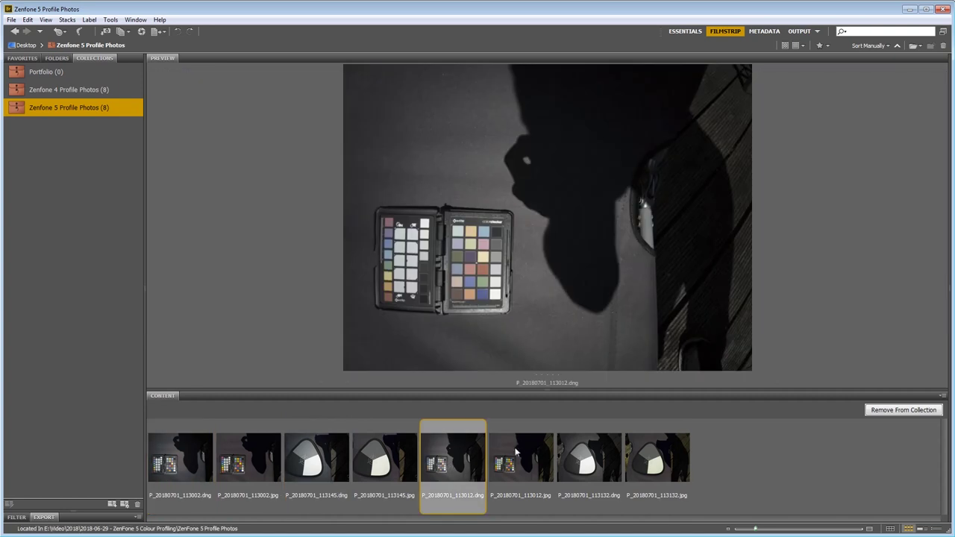
ctrl+click(603, 460)
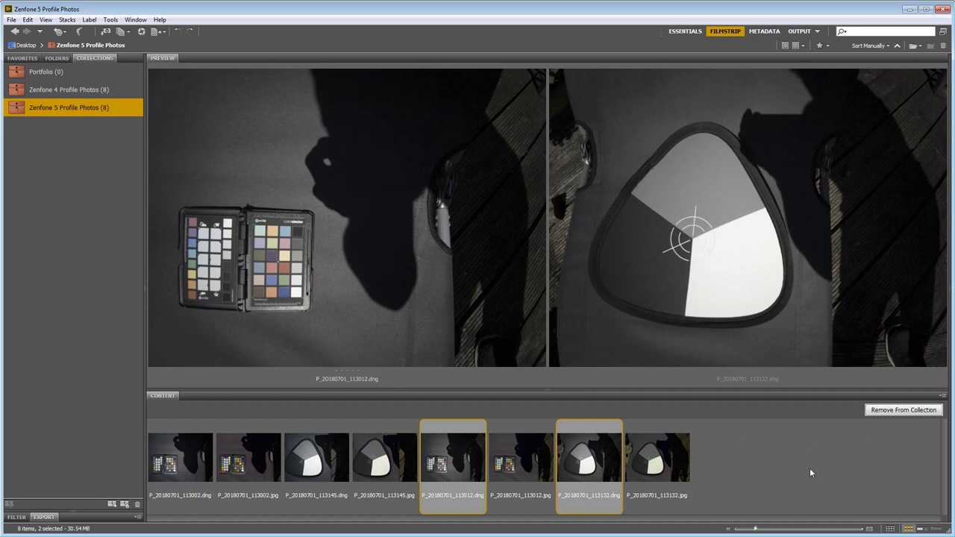
- Preview the Zenfone 5 P_20180701_113002.dng alongside its matching JPEG
click(94, 91)
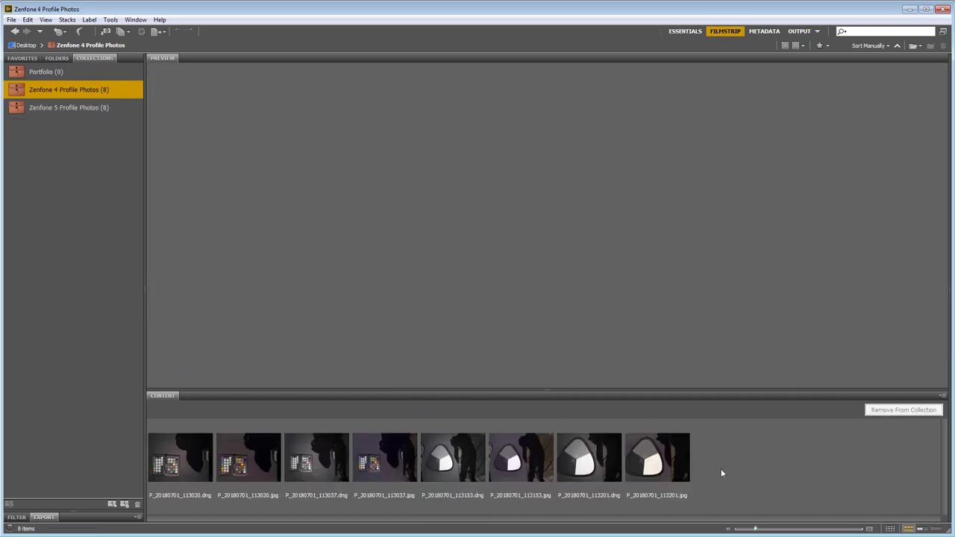
key(Down)
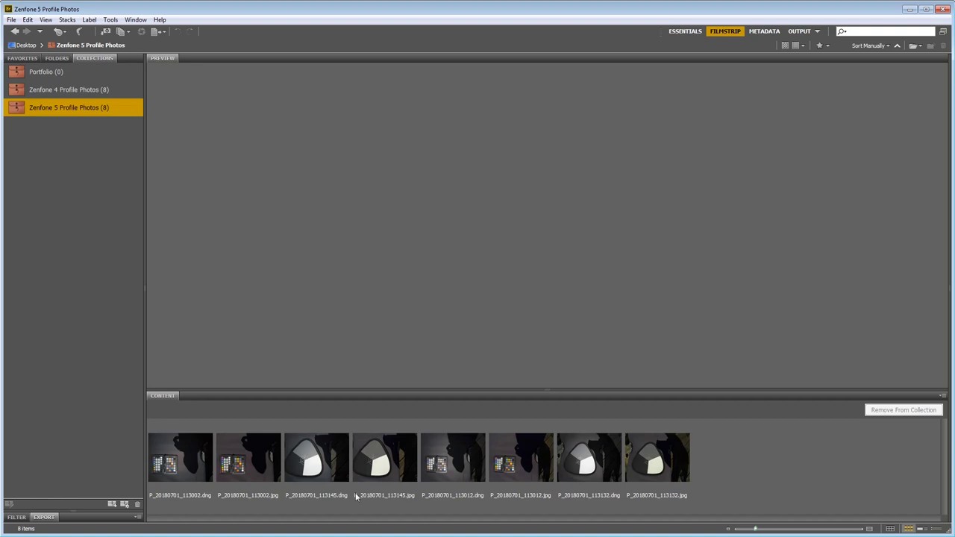
click(177, 476)
ctrl+click(232, 457)
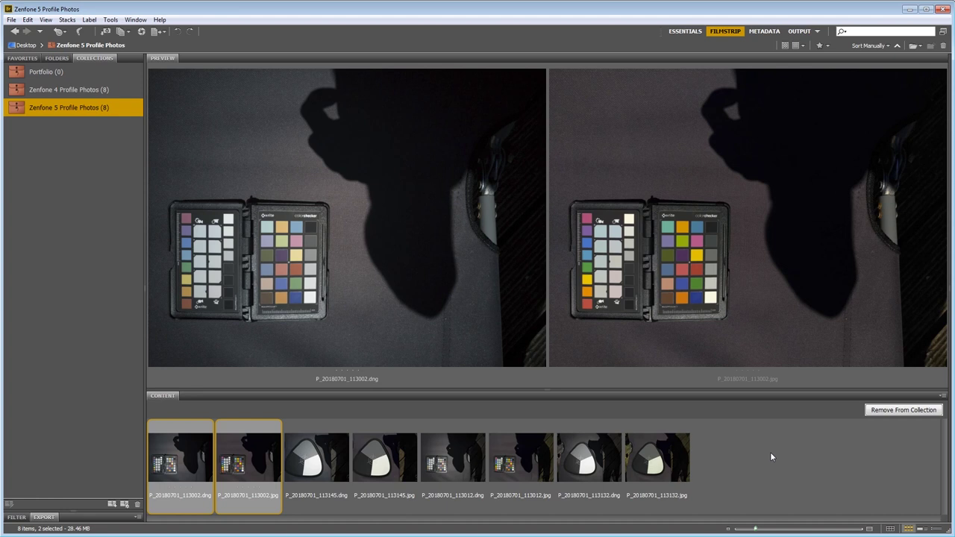
- In the Zenfone 4 collection, compare 113037.dng with its JPEG, then deselect
click(35, 92)
click(445, 464)
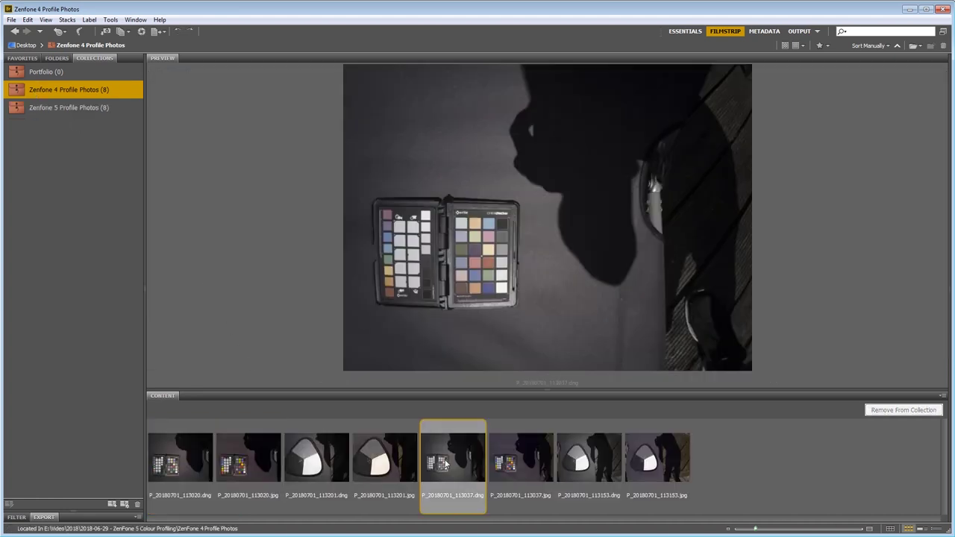
ctrl+click(521, 457)
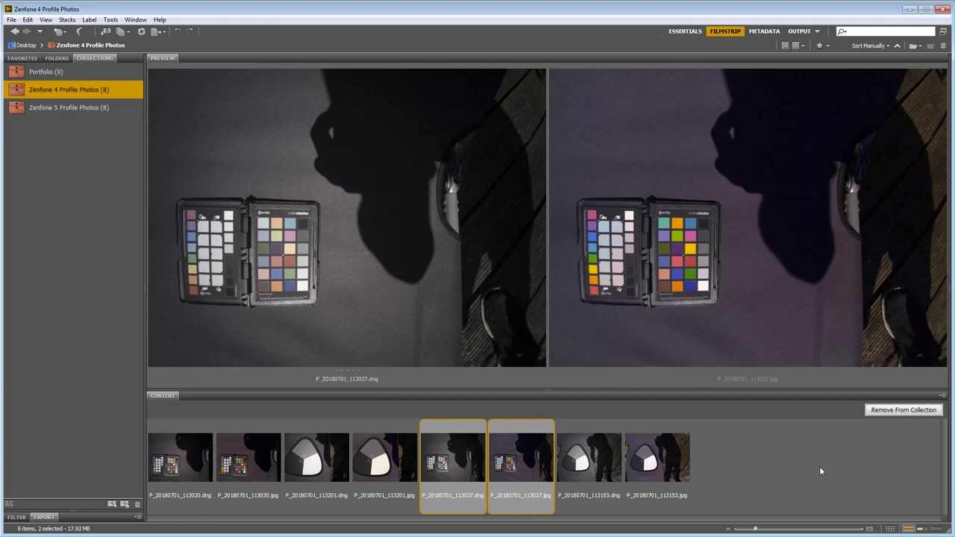
click(826, 460)
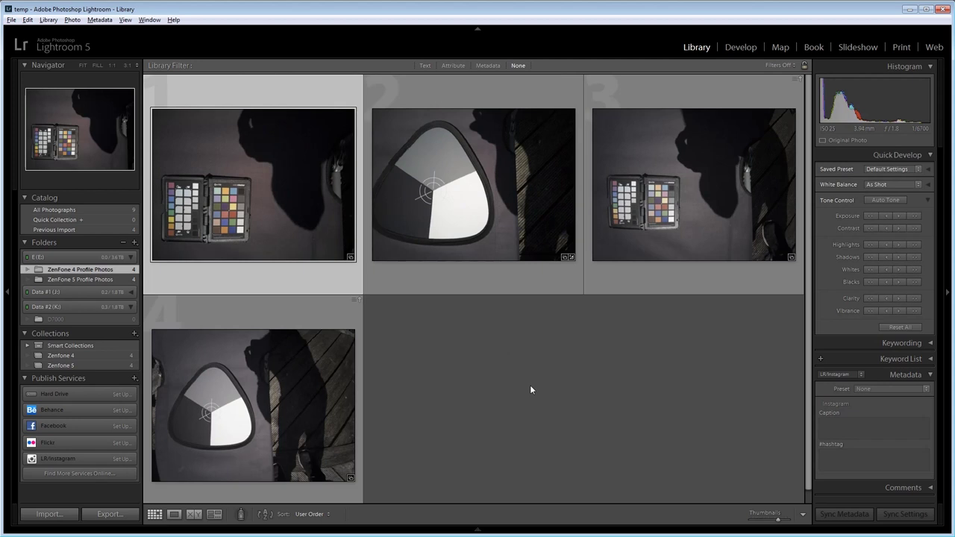
- Open the first ZenFone 5 chart photo in Develop and crop it straight around the colour checker
click(50, 279)
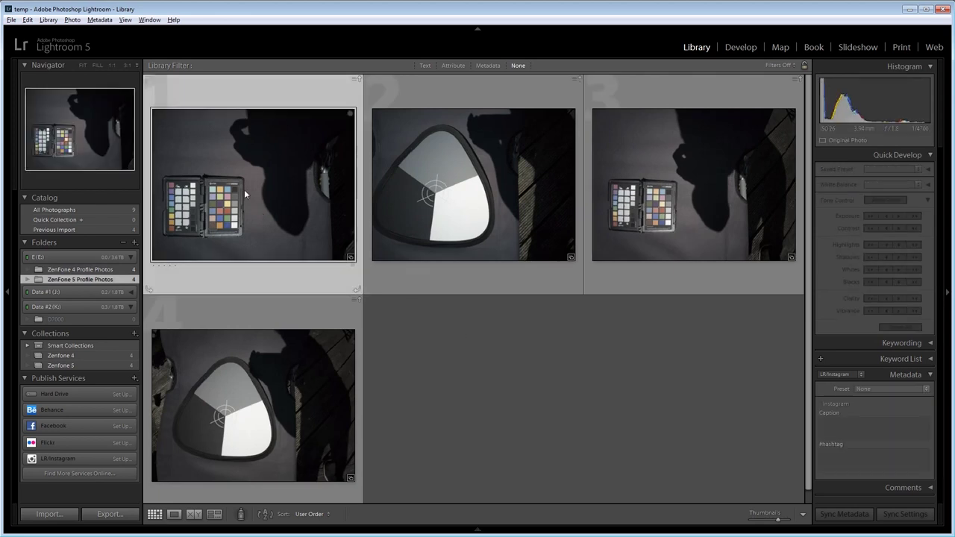
scroll(291, 386, down, 1)
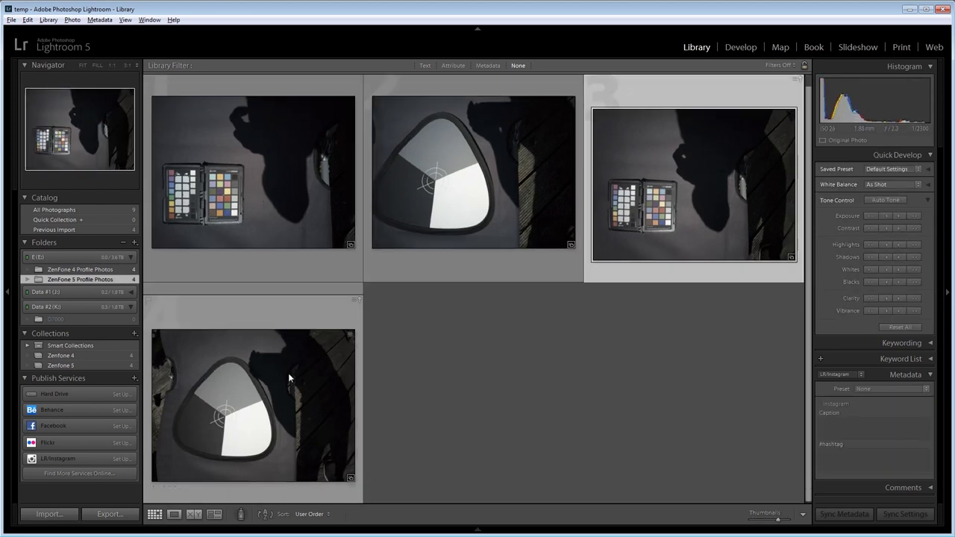
scroll(252, 190, up, 1)
click(248, 187)
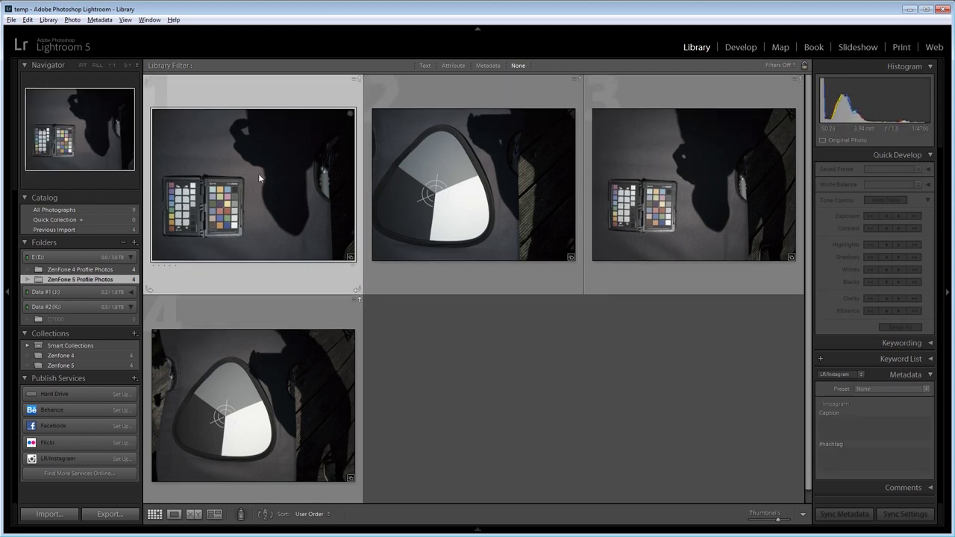
click(739, 47)
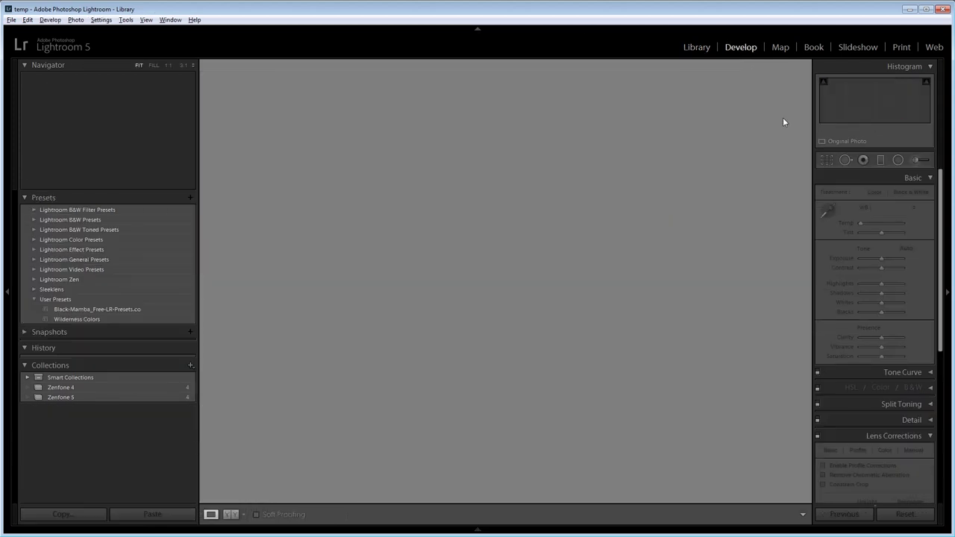
click(827, 159)
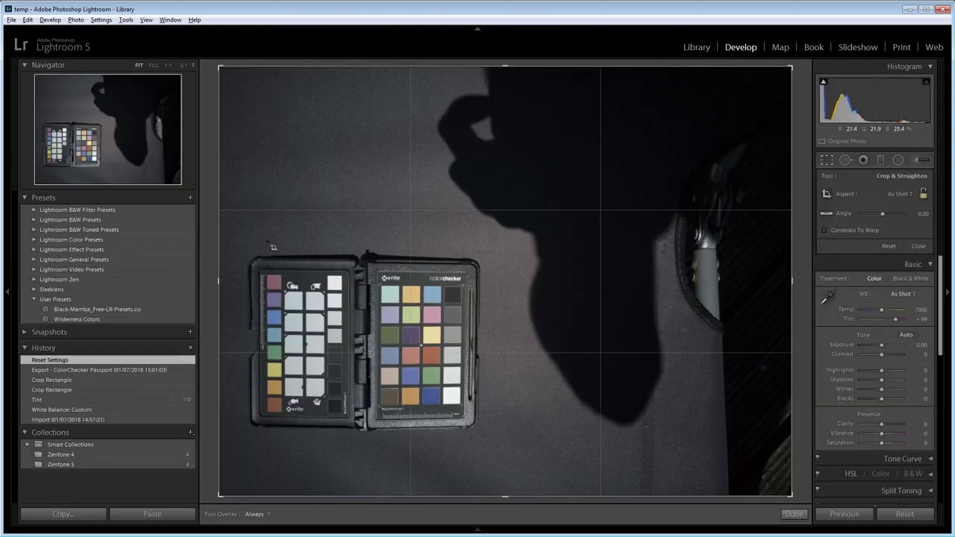
drag(247, 255, 483, 435)
drag(650, 379, 640, 387)
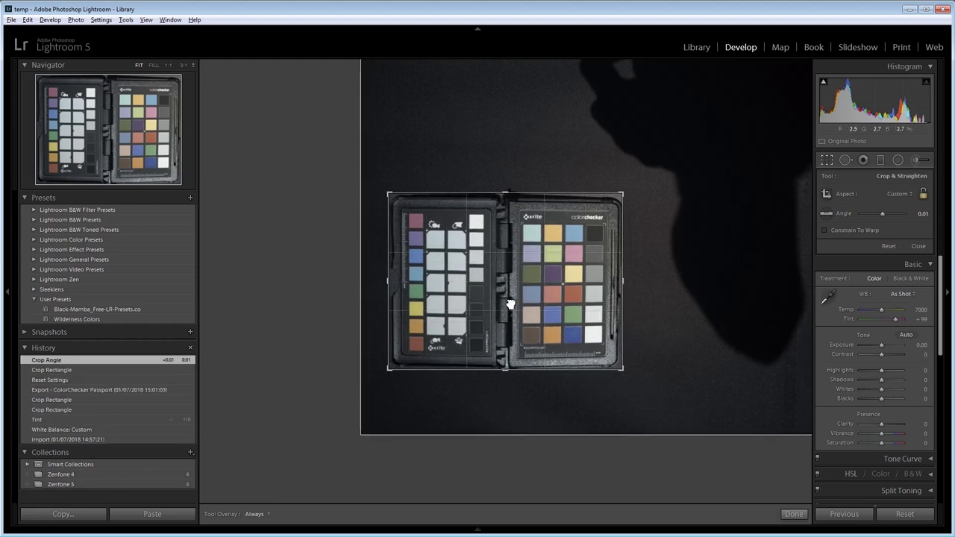
drag(509, 300, 508, 302)
key(Return)
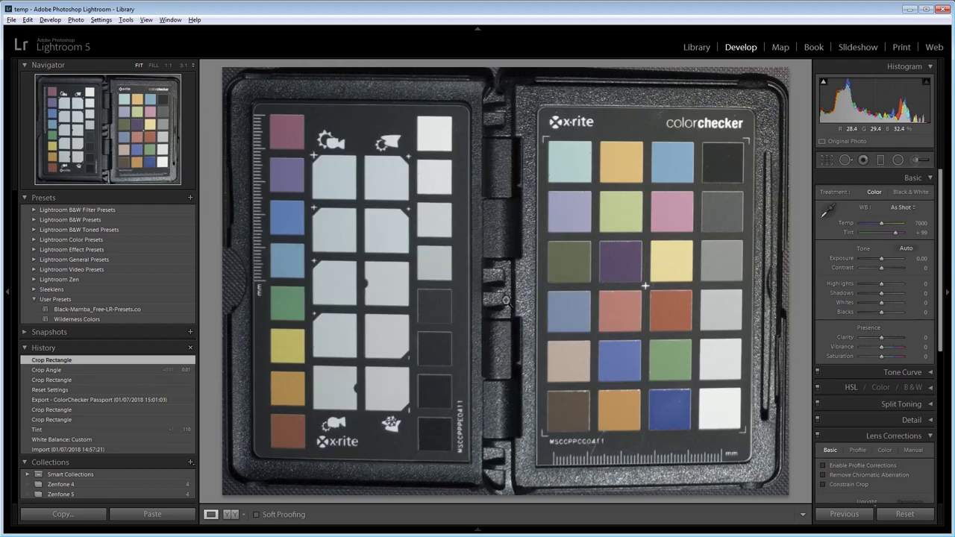
- Export the cropped photo as a ColorChecker Passport camera profile and confirm completion
right_click(488, 245)
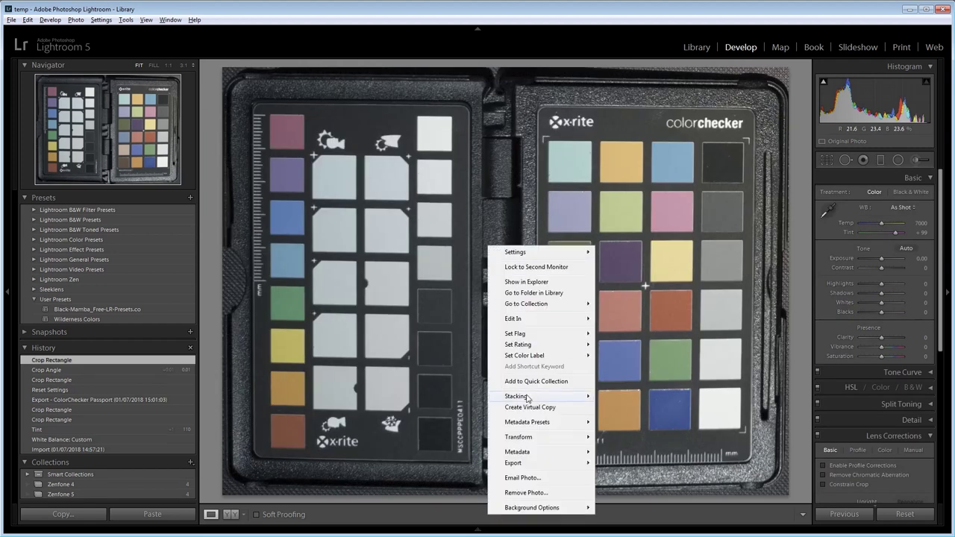
mouse_move(532, 463)
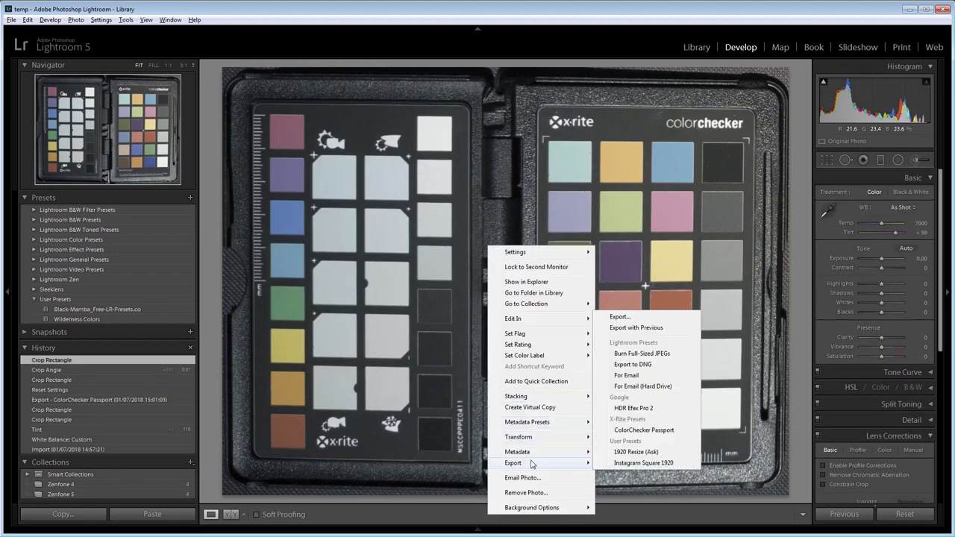
click(659, 431)
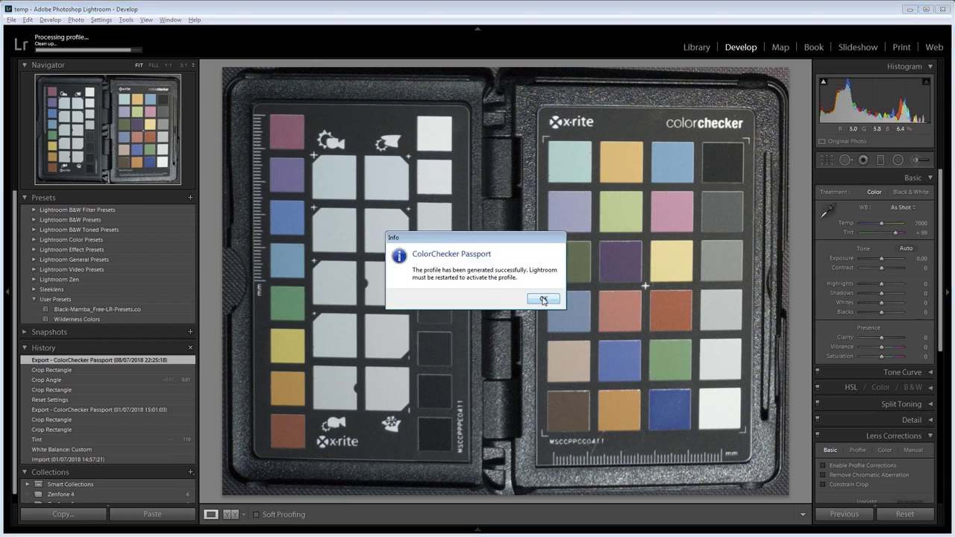
click(543, 300)
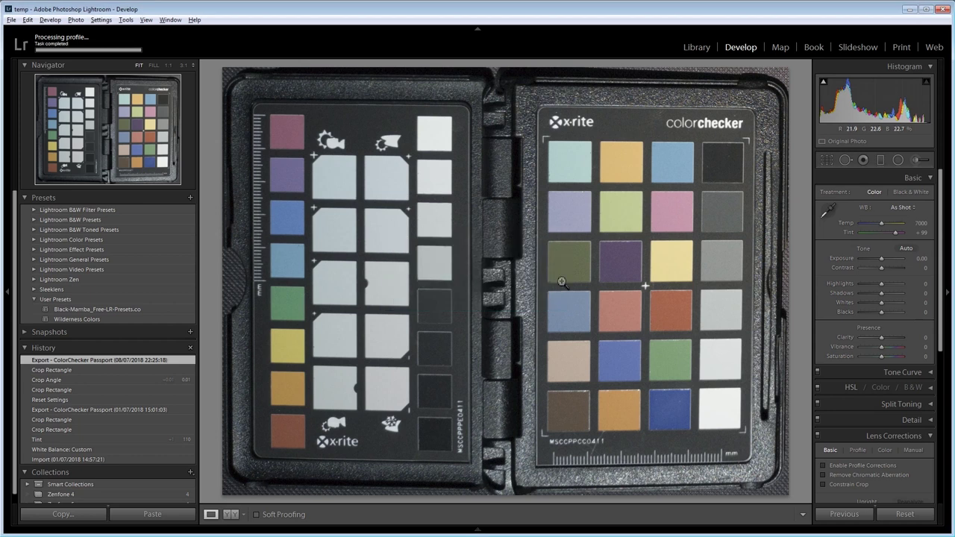
- Open the other colour-checker photo in Develop and crop it straight around the chart
click(697, 47)
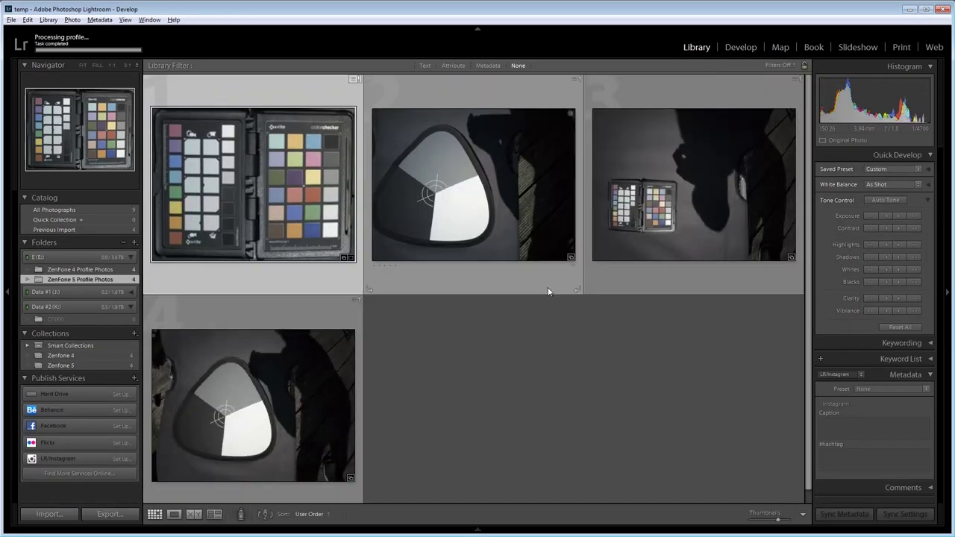
click(728, 175)
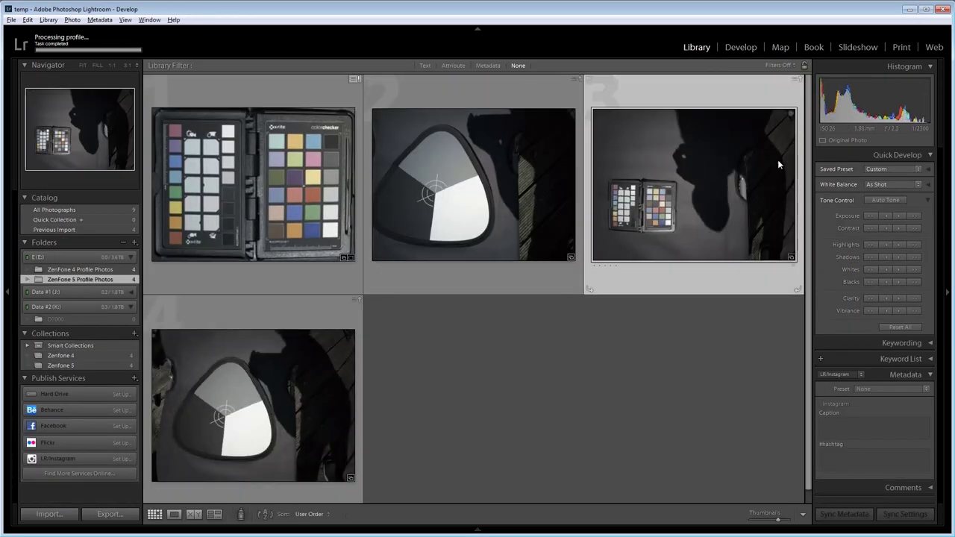
click(730, 45)
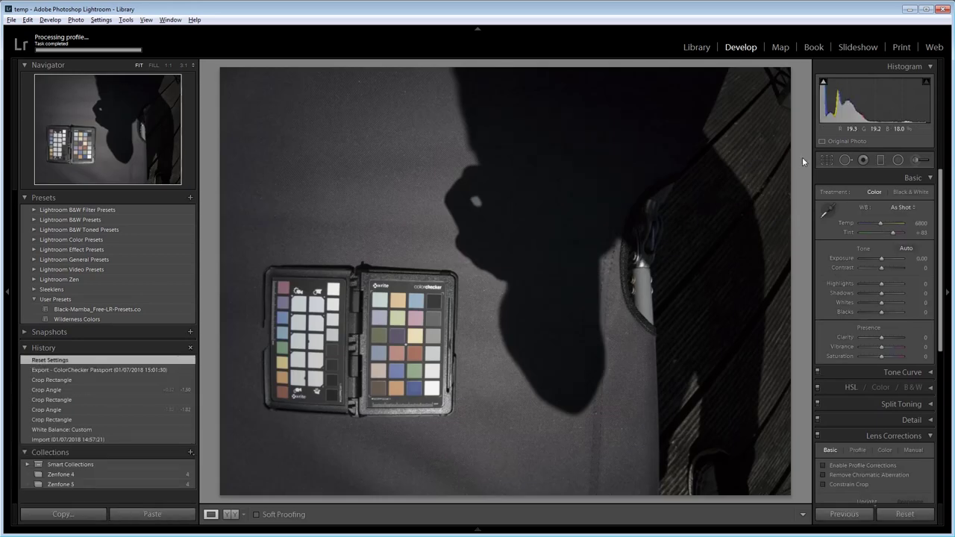
click(827, 159)
click(827, 194)
drag(268, 273, 455, 415)
drag(607, 384, 659, 401)
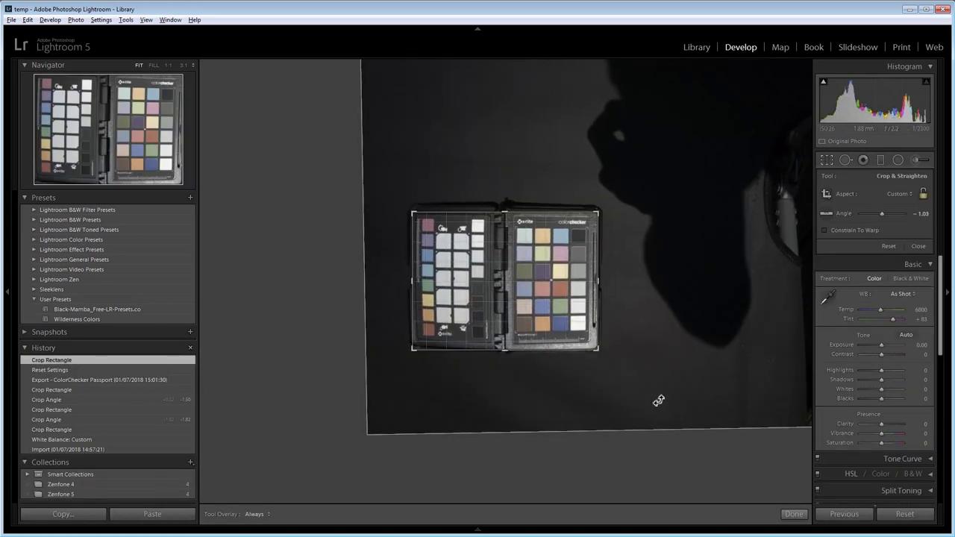
key(Return)
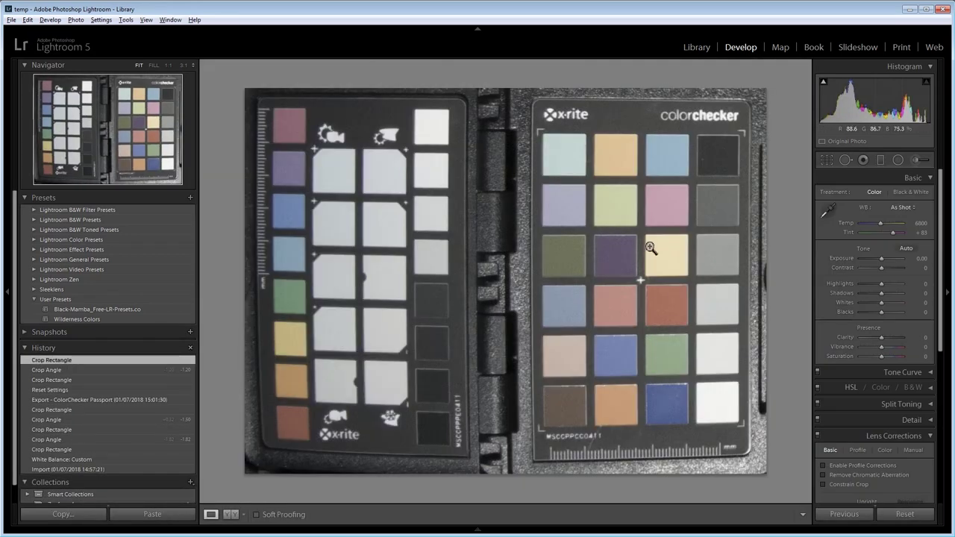
- Generate another ColorChecker Passport profile from it and return to the Library
right_click(496, 211)
mouse_move(567, 427)
click(661, 534)
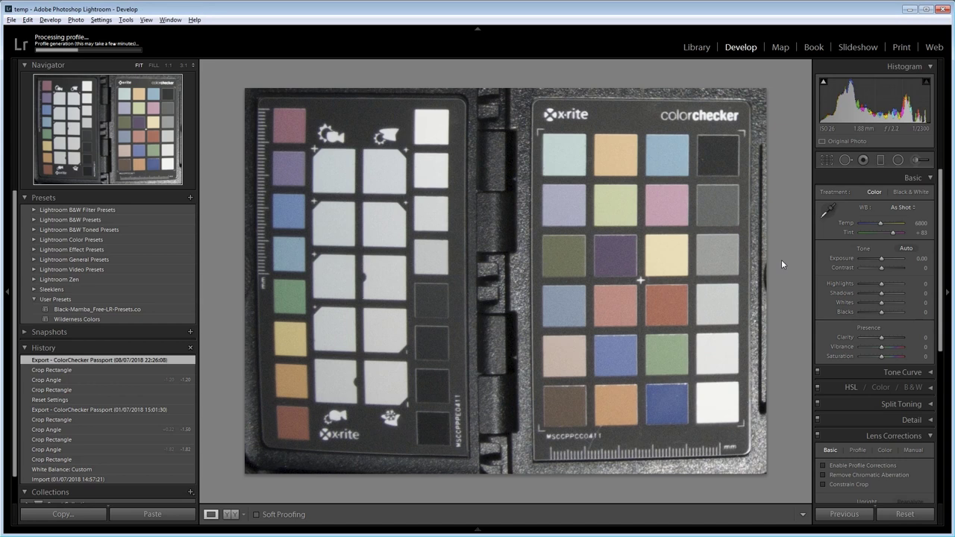
click(544, 298)
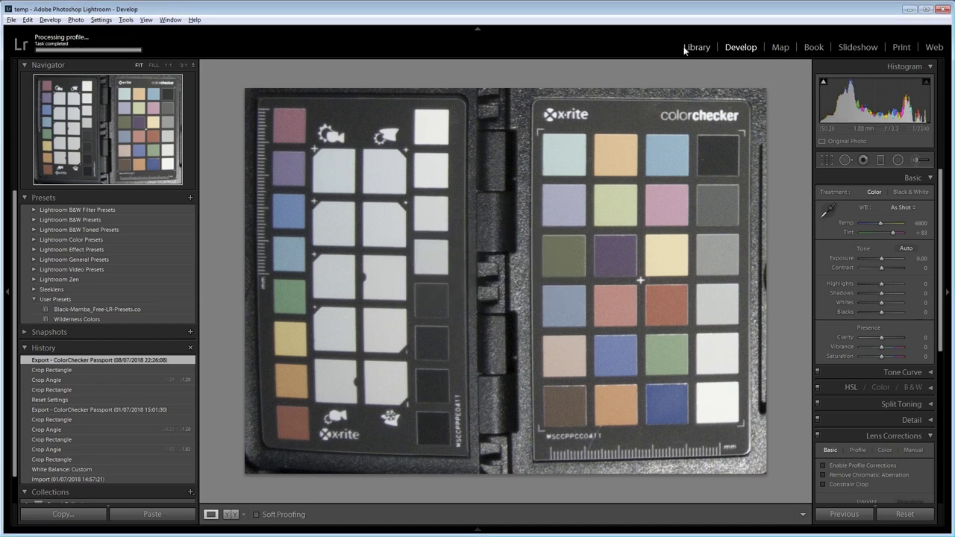
click(697, 47)
- Crop the first chart photo tightly around the ColorChecker, straightened to -0.84 degrees
double_click(253, 187)
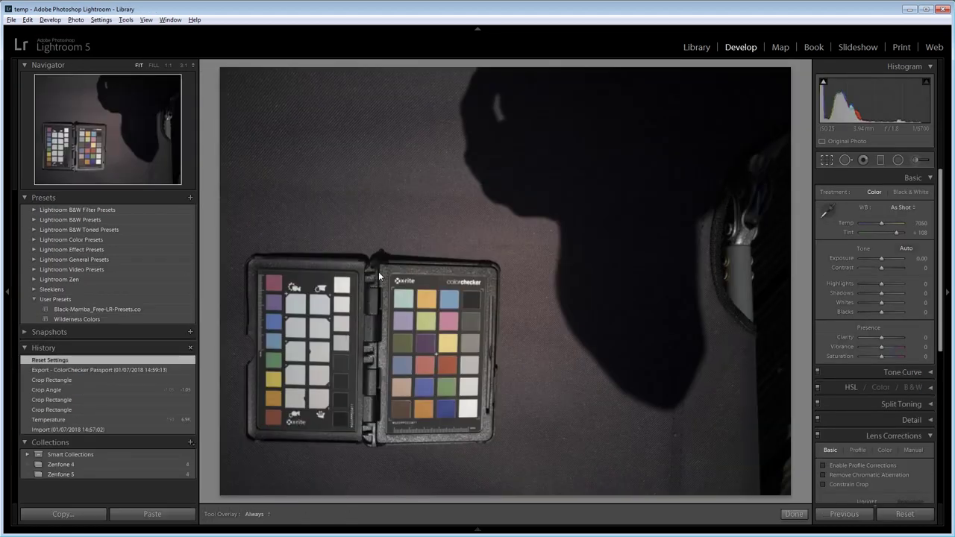
key(r)
drag(249, 261, 496, 445)
drag(531, 416, 528, 391)
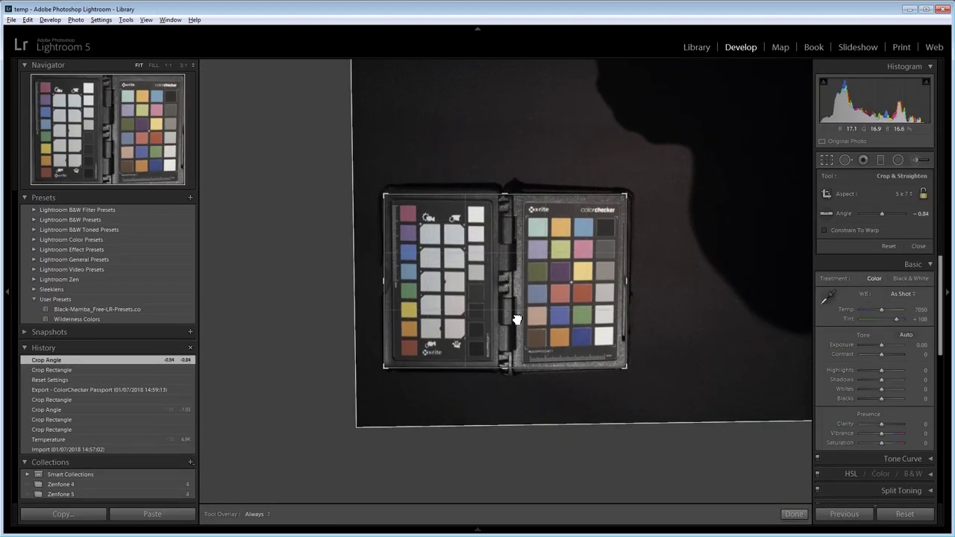
key(r)
- Export it as a ColorChecker Passport profile, then return to the photo grid
right_click(414, 140)
mouse_move(486, 362)
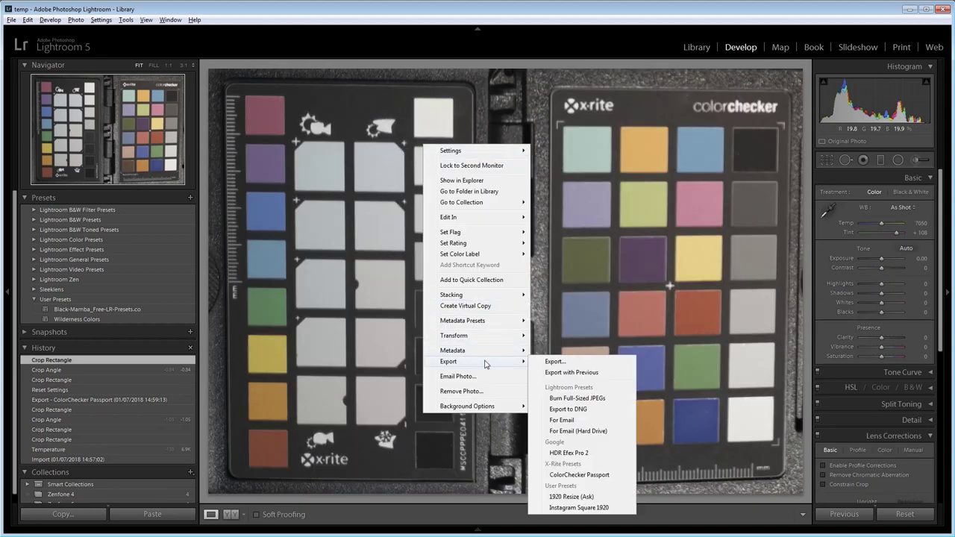
click(565, 475)
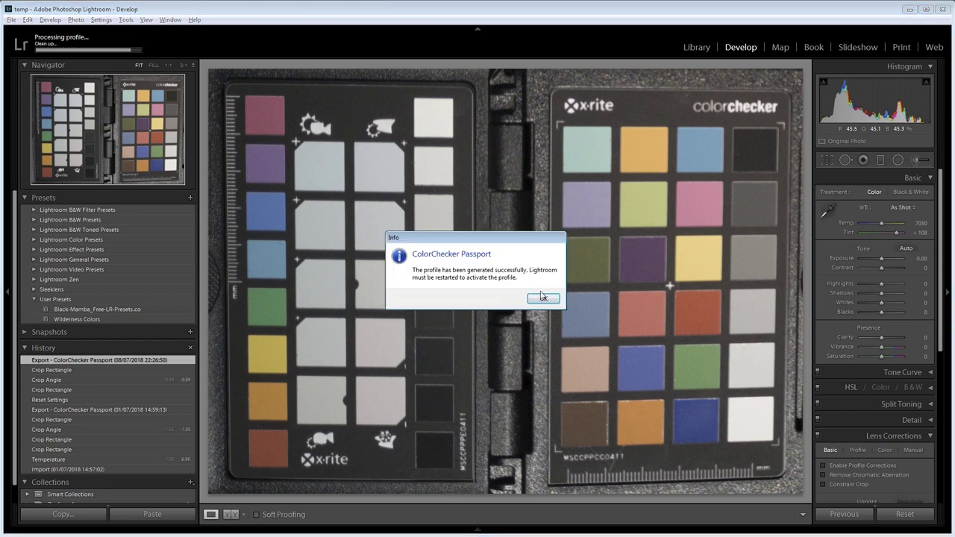
click(543, 298)
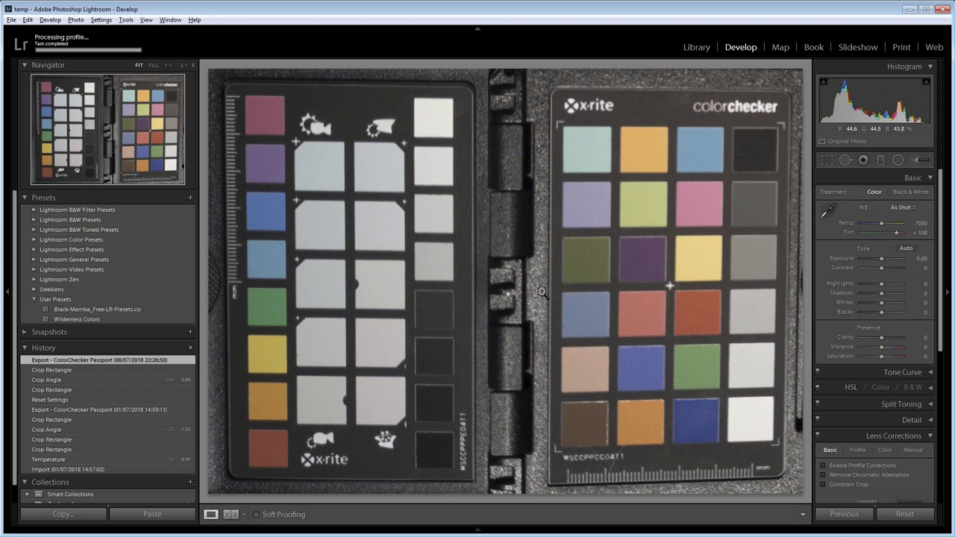
key(g)
click(718, 92)
- Crop the third chart photo to the ColorChecker at -0.94 degrees and repeat the Passport export
key(d)
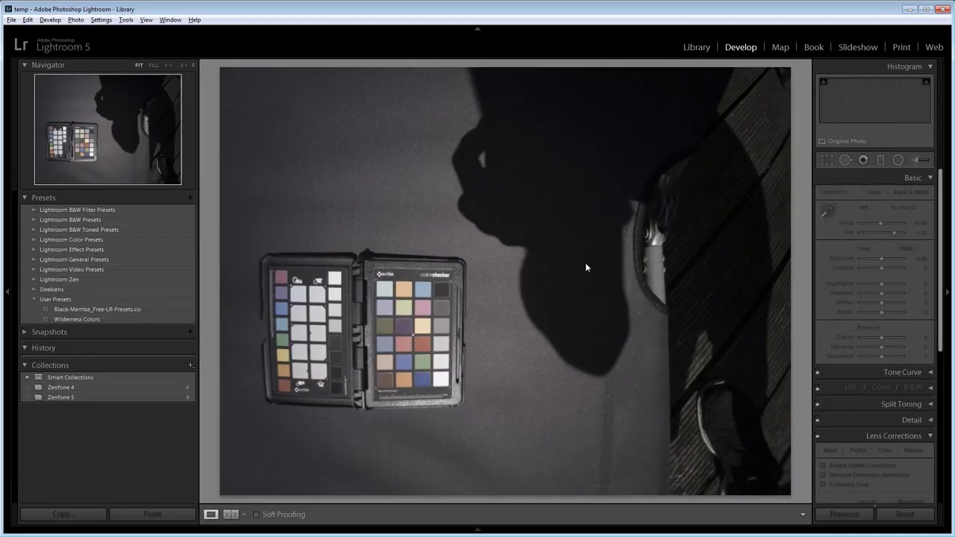
key(r)
drag(264, 265, 463, 403)
drag(420, 378, 420, 367)
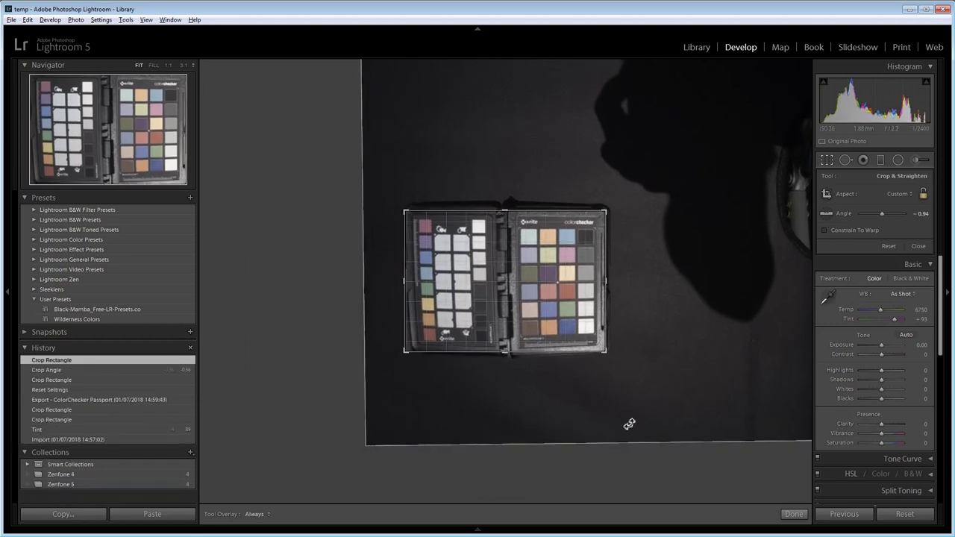
drag(629, 424, 629, 423)
key(Return)
key(ctrl+alt+shift+e)
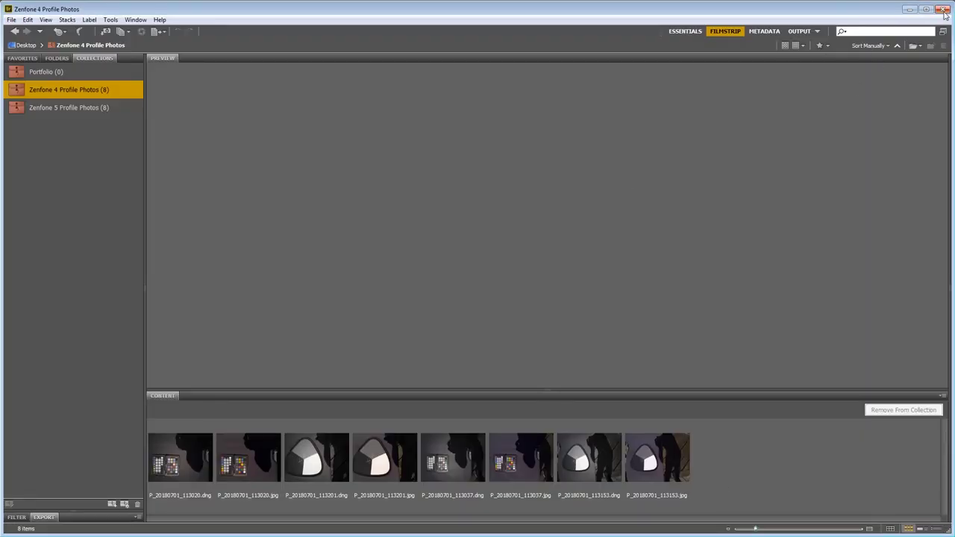
- Close Lightroom and preview P_20180701_113020 DNG and JPG side by side in Bridge
click(943, 9)
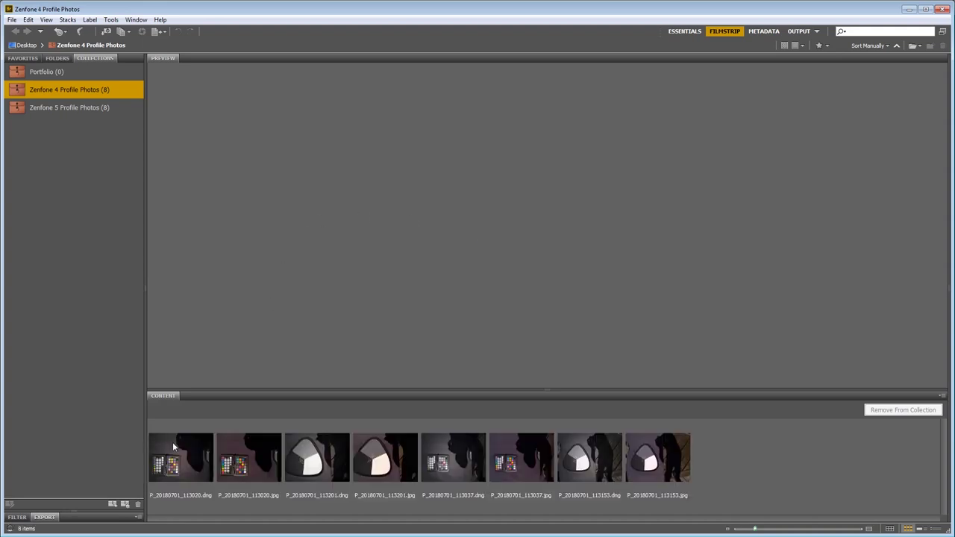
click(173, 445)
ctrl+click(236, 456)
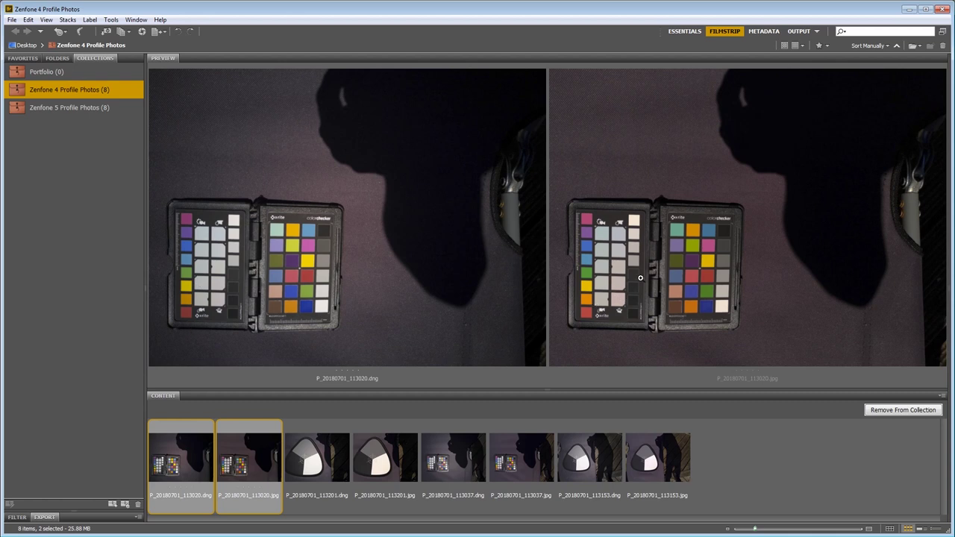
- Compare the 113037 DNG and JPEG pair, then select 113037.dng on its own
drag(522, 427, 455, 429)
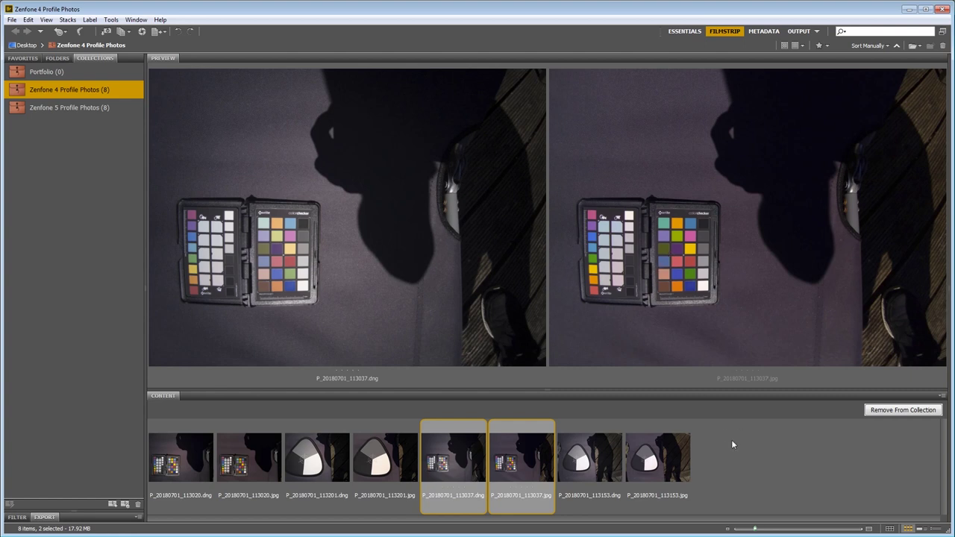
click(727, 470)
click(453, 456)
- Open 113037.dng in Camera Raw and set its Camera Calibration profile to ZenFone 4 Regular
right_click(456, 165)
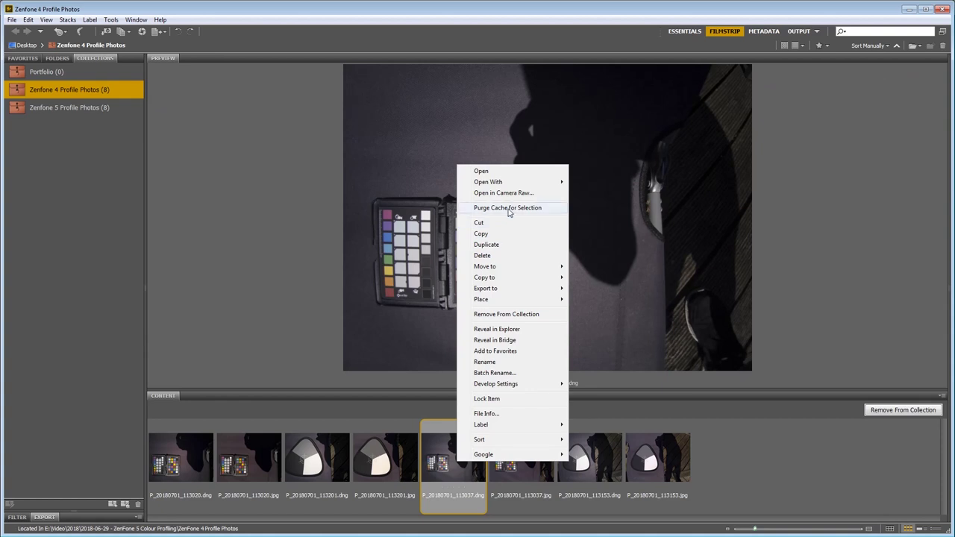
click(511, 193)
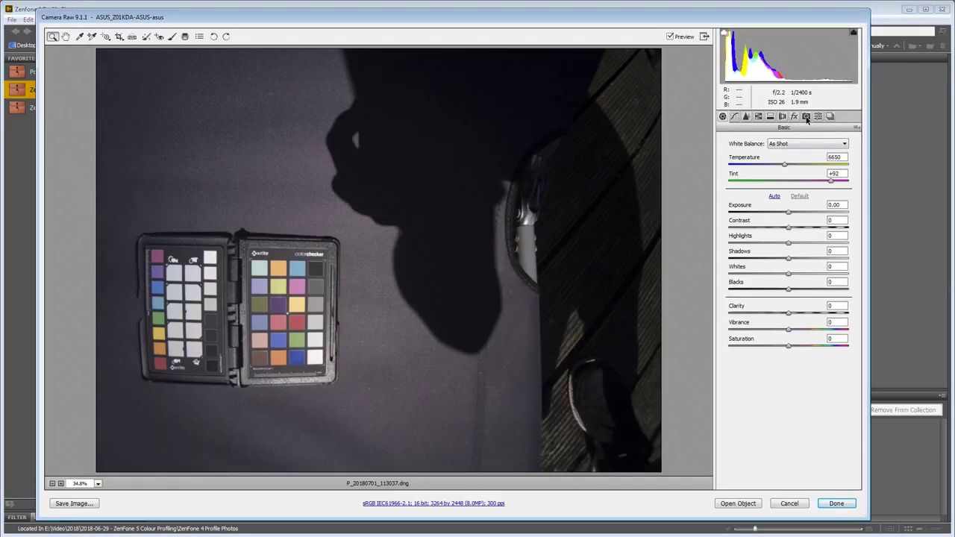
click(806, 116)
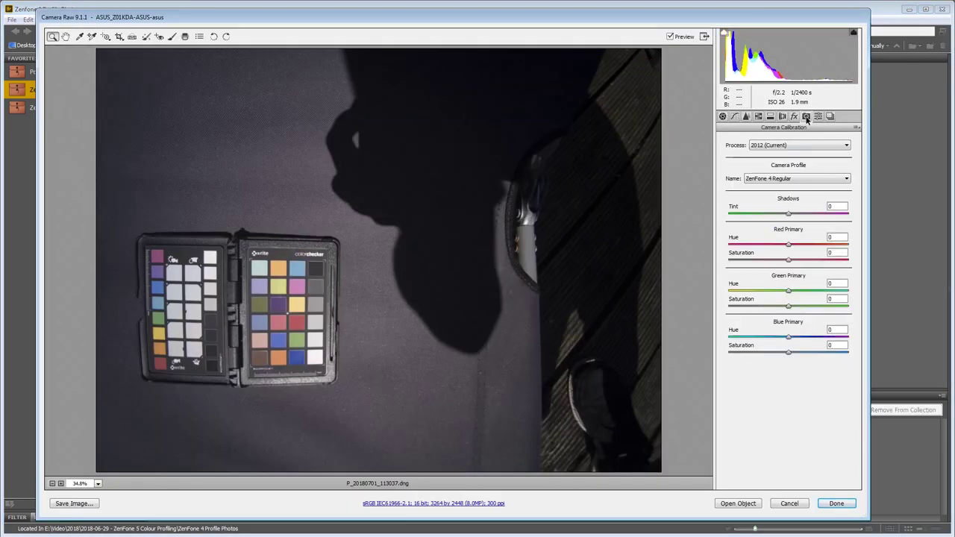
click(836, 179)
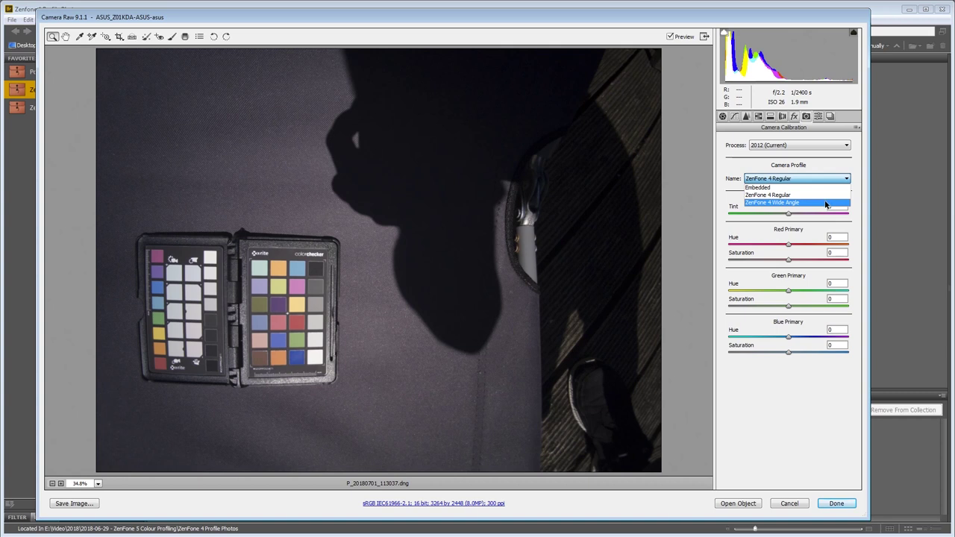
click(826, 203)
click(779, 183)
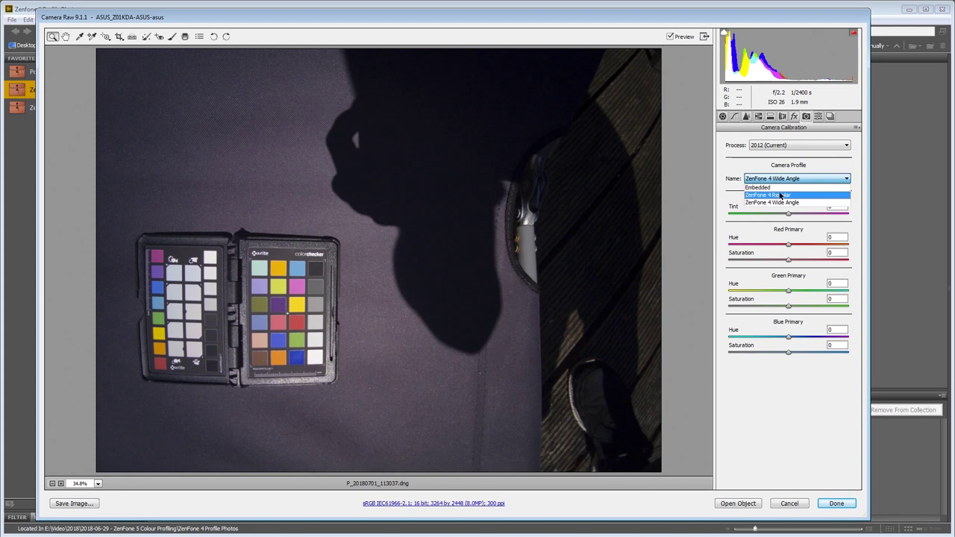
click(781, 196)
click(782, 181)
click(783, 195)
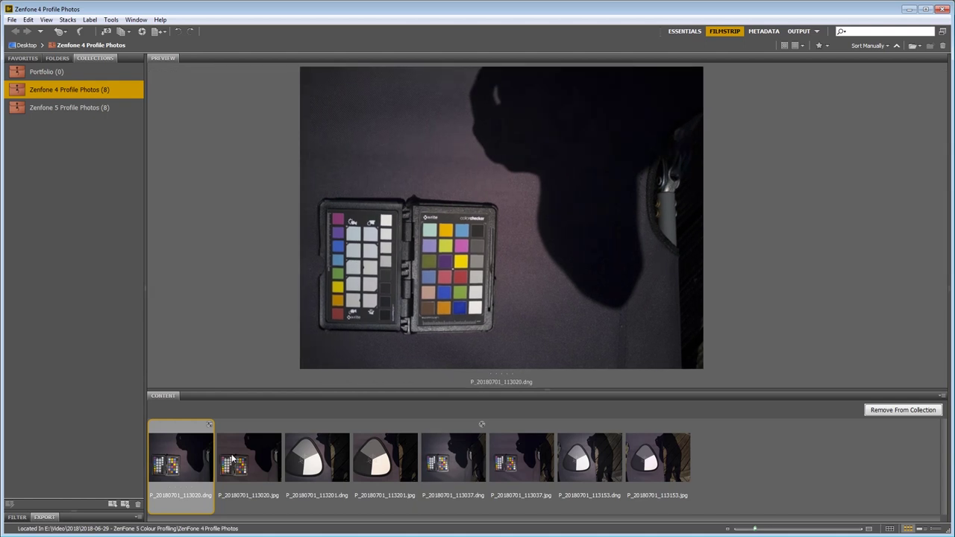
- Flip between the 113020 DNG and JPEG previews to compare them
shift+click(248, 459)
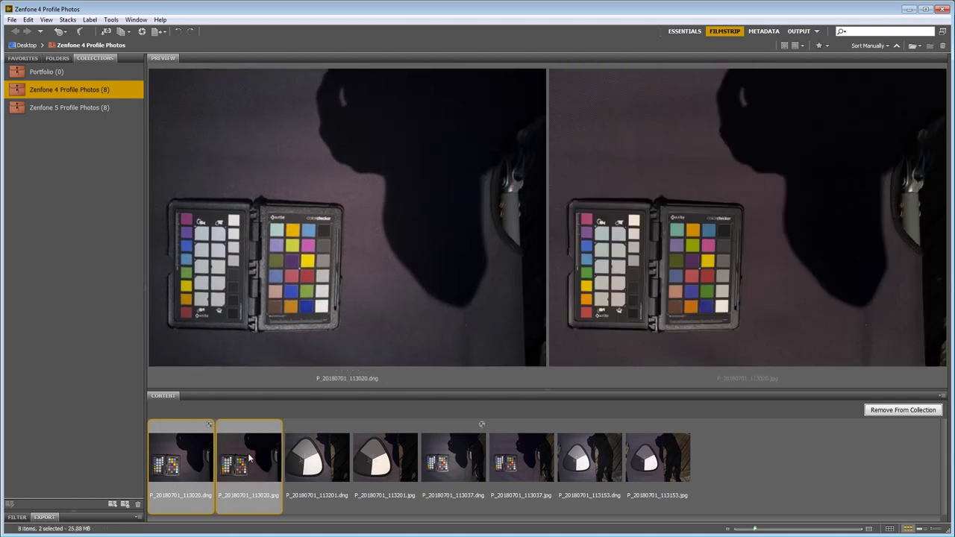
click(234, 456)
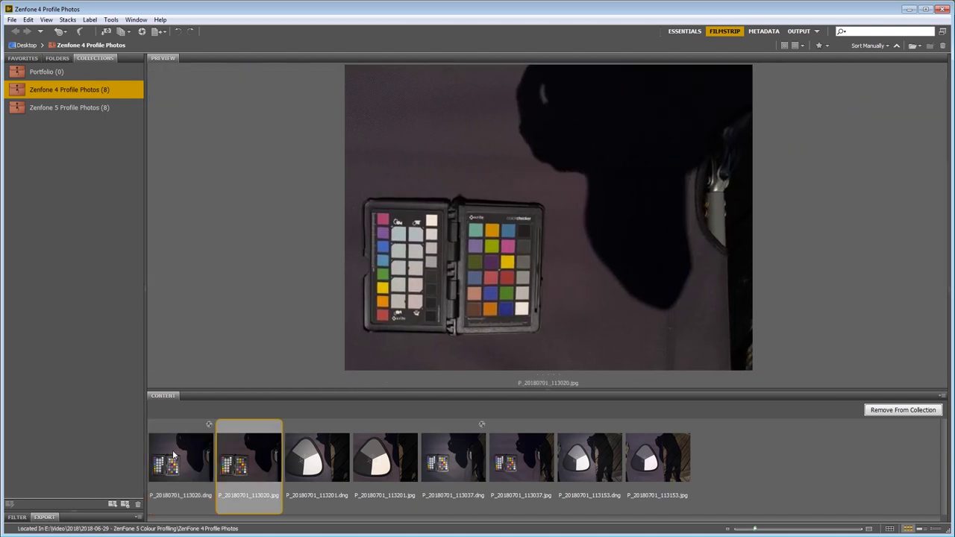
key(Left)
key(Right)
click(188, 458)
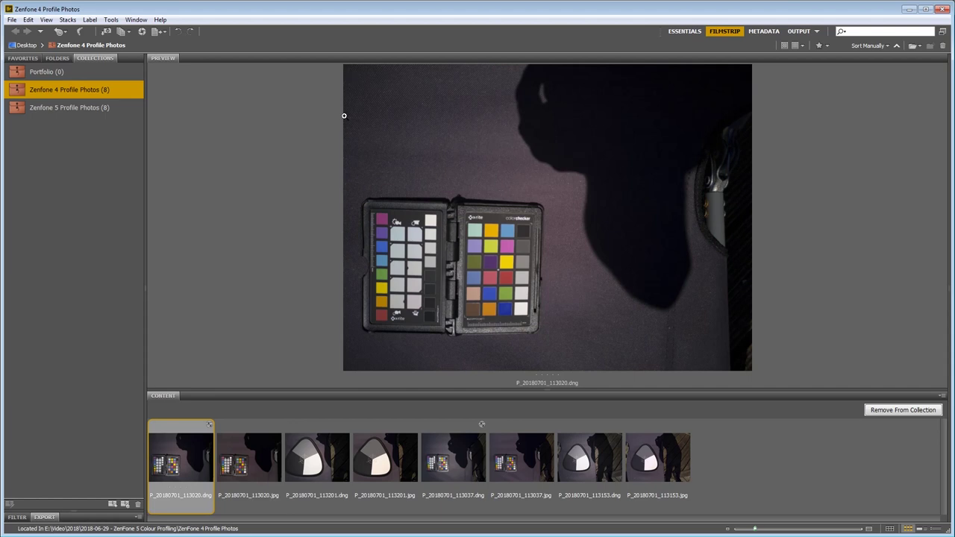
click(241, 461)
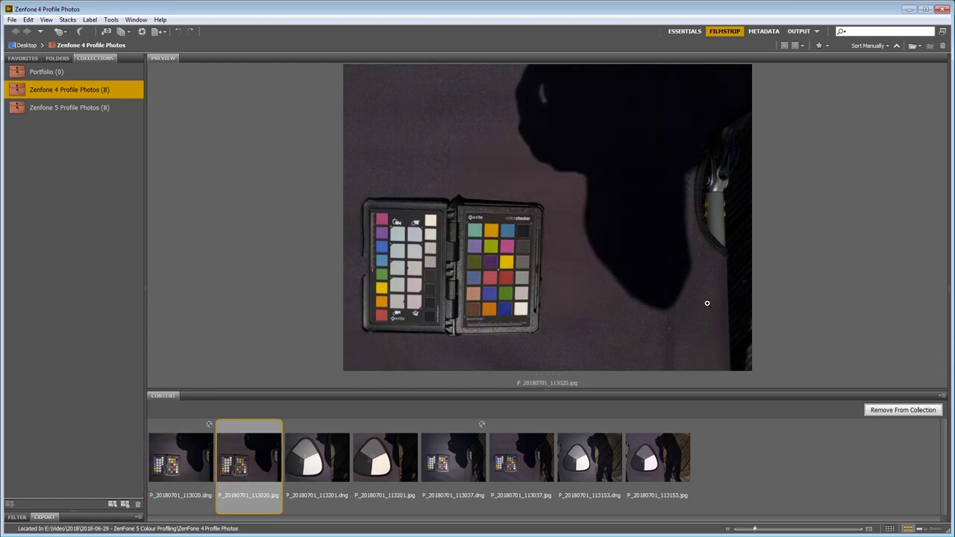
- Open P_20180701_113020.dng in Camera Raw
click(162, 448)
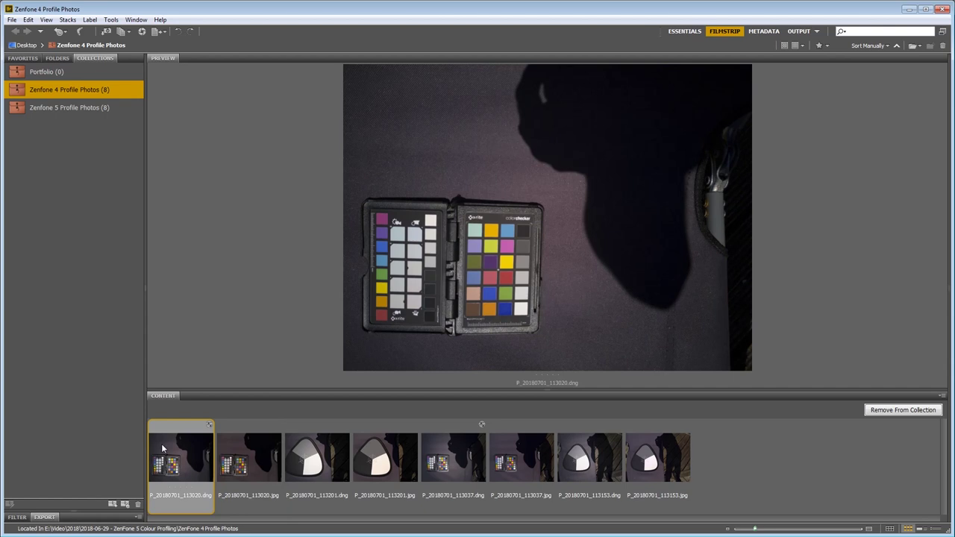
right_click(163, 448)
click(209, 175)
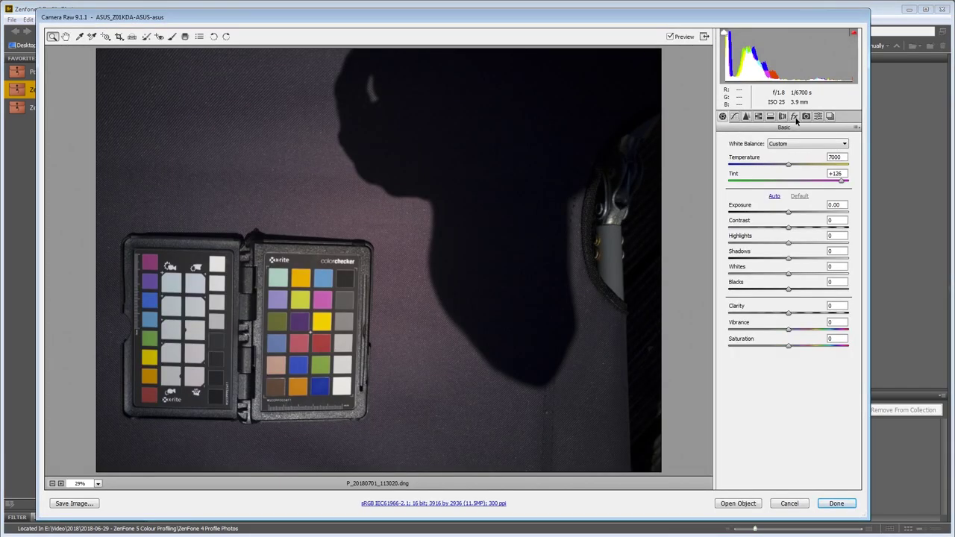
- Apply manual lens vignetting +75, midpoint 25, to 113020.dng and compare it with the JPEG
click(783, 117)
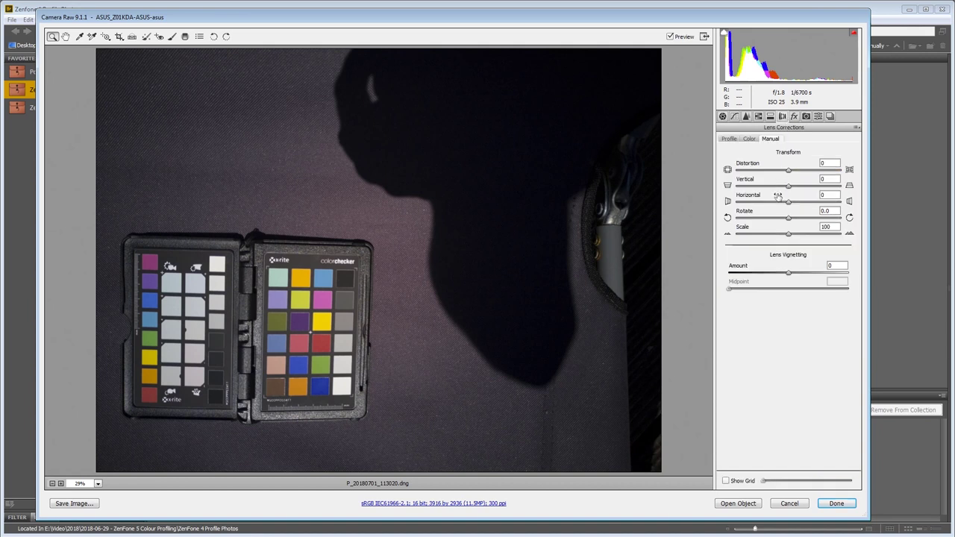
click(749, 139)
click(771, 139)
drag(789, 274, 761, 288)
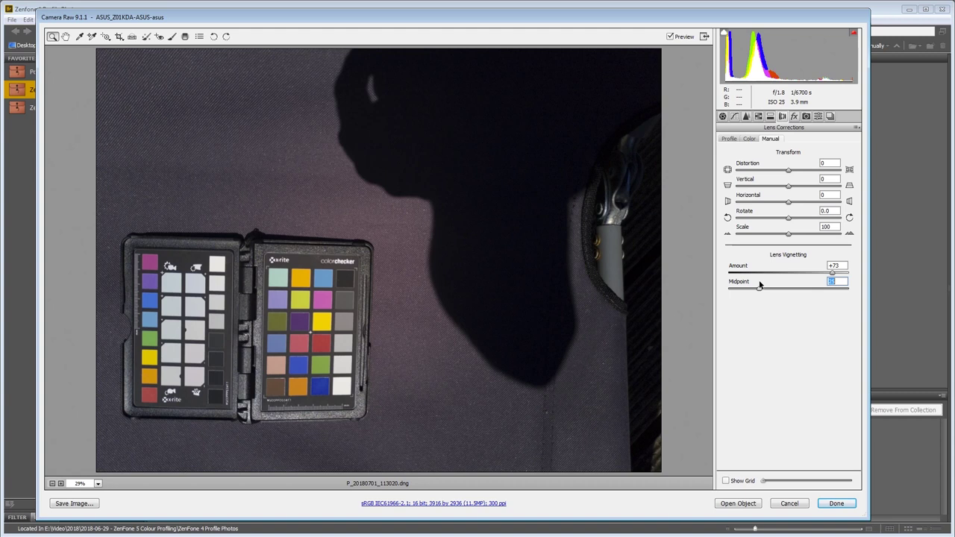
click(833, 274)
click(836, 505)
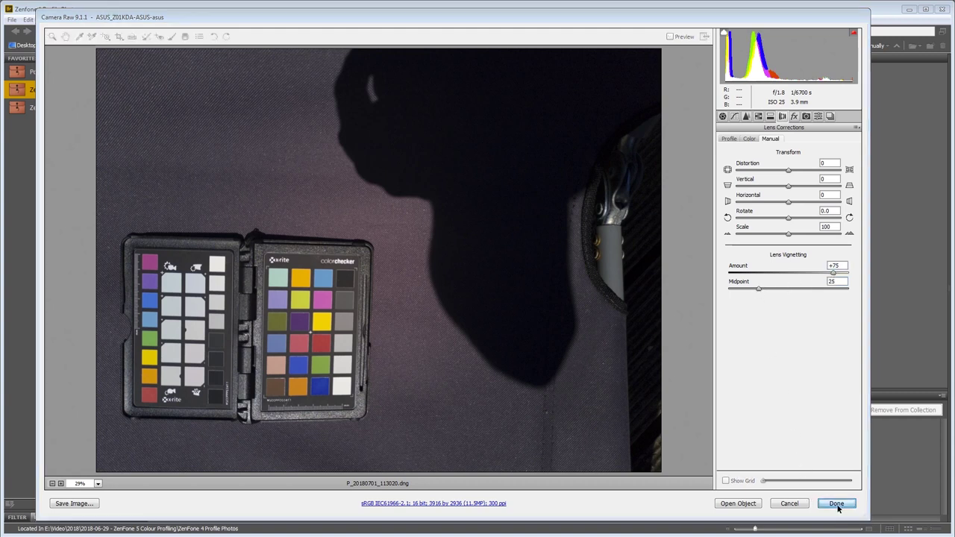
click(231, 464)
- Compare the corrected 113020 DNG with its JPEG and glance at the grey-card shot
key(Left)
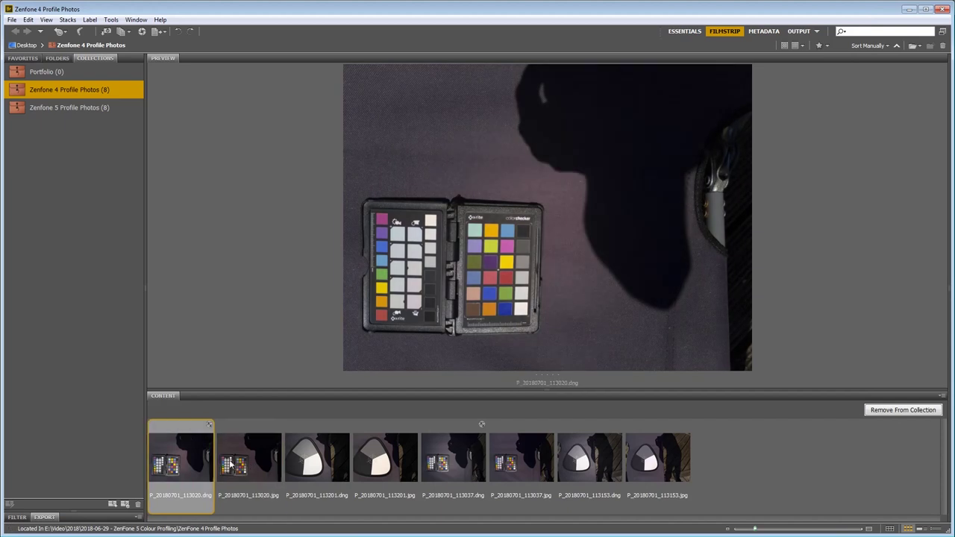
click(231, 464)
key(Left)
click(308, 455)
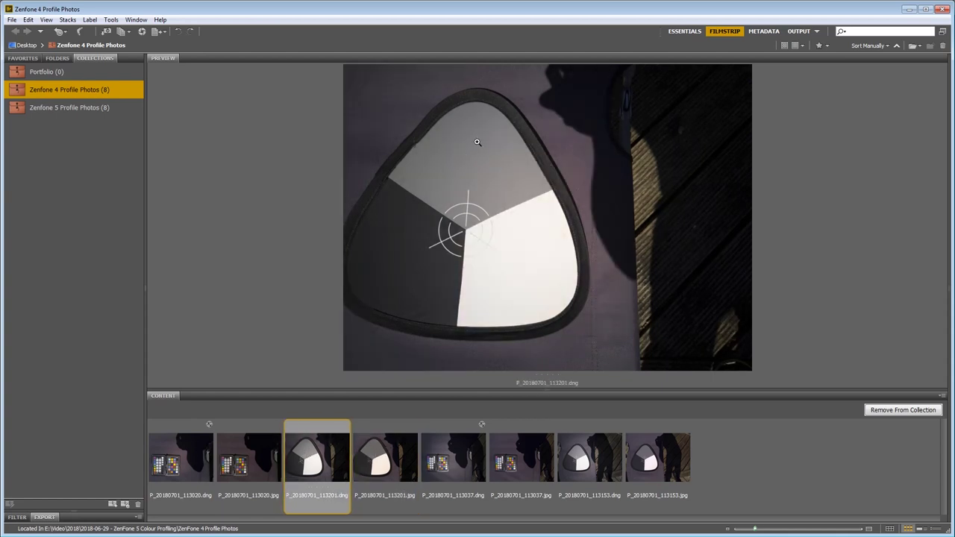
click(192, 463)
- Open the grey-card shot P_20180701_113201.dng in Camera Raw
click(317, 454)
right_click(317, 452)
click(386, 178)
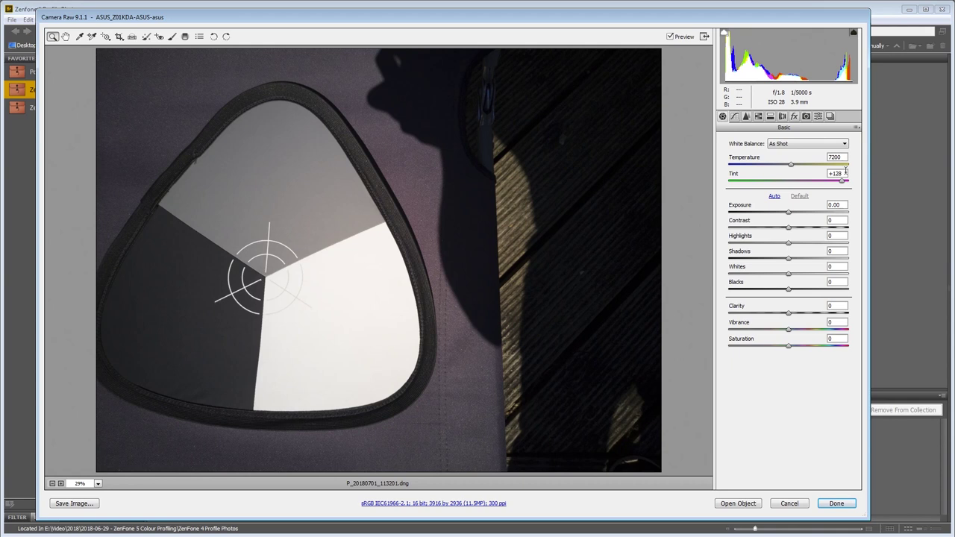
- Sample several spots on the grey card with the White Balance tool to neutralise the cast
click(81, 38)
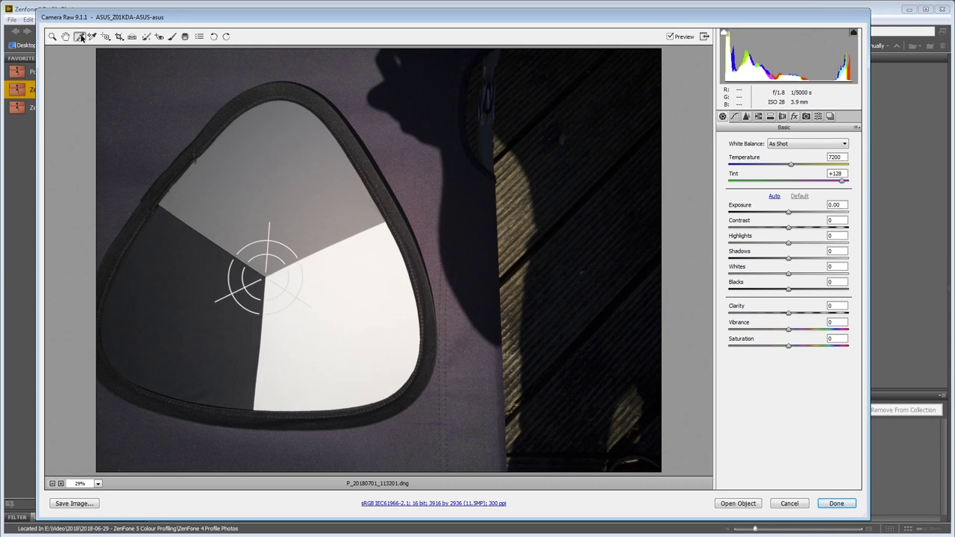
click(271, 167)
click(299, 182)
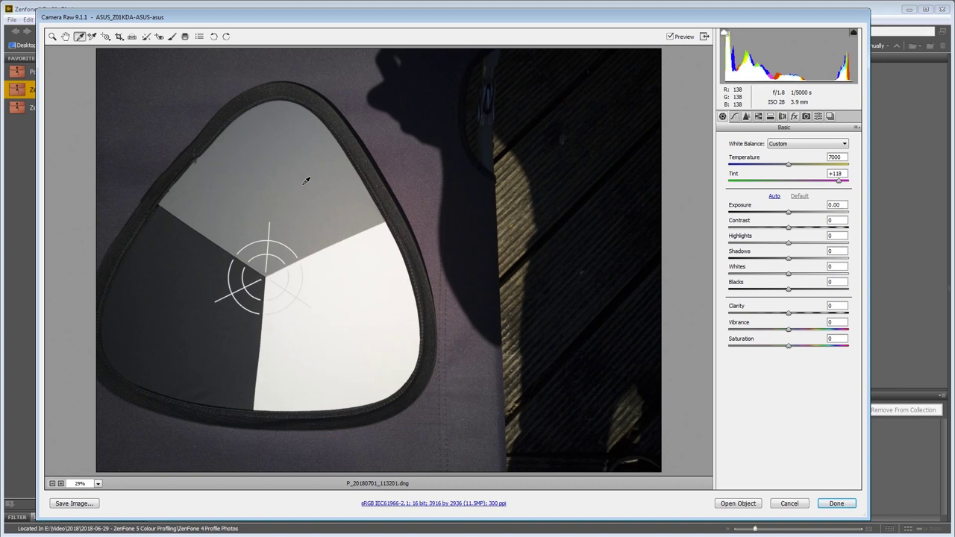
click(280, 170)
click(292, 178)
click(269, 182)
click(293, 179)
click(285, 161)
click(262, 189)
click(296, 197)
click(261, 202)
click(259, 208)
- Try the Daylight preset, then resample the grey card for a custom neutral balance
click(808, 141)
click(789, 169)
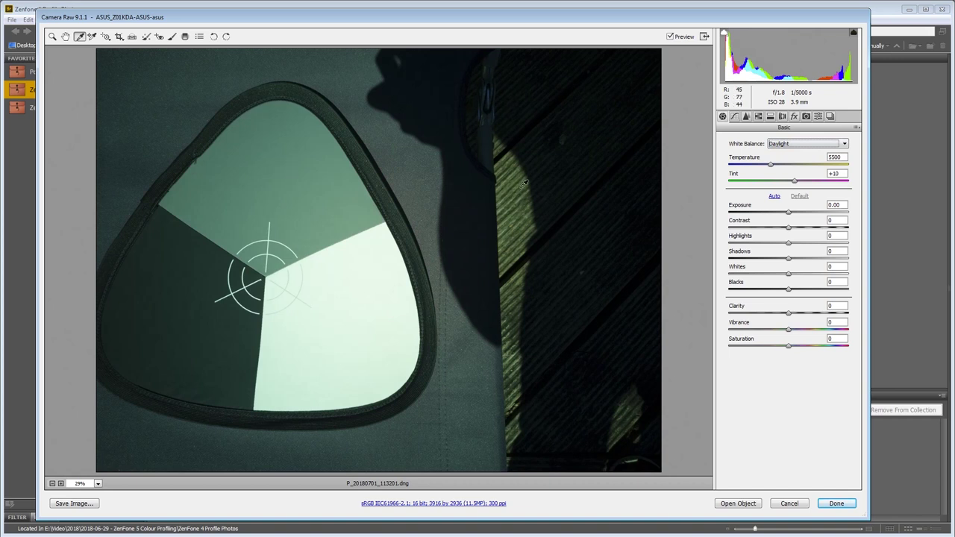
click(292, 187)
click(246, 190)
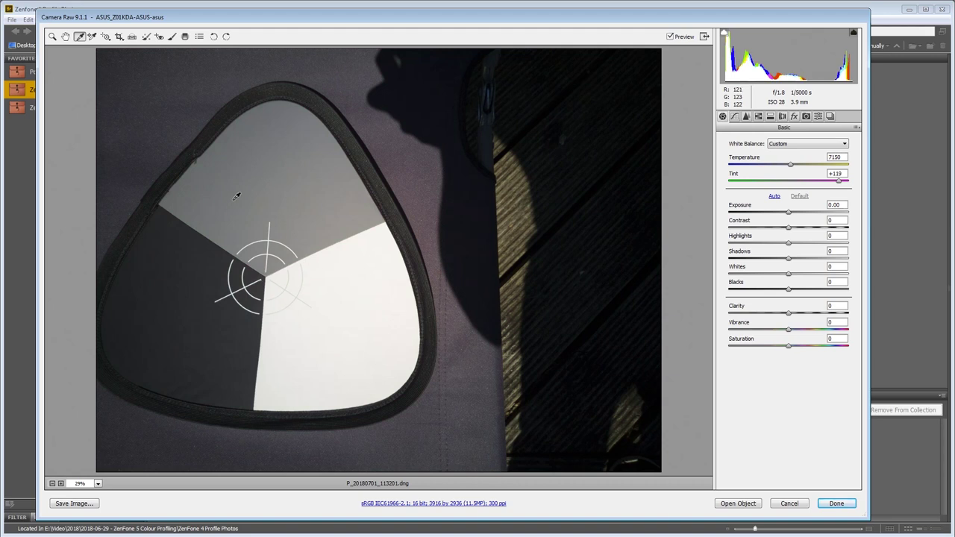
click(234, 203)
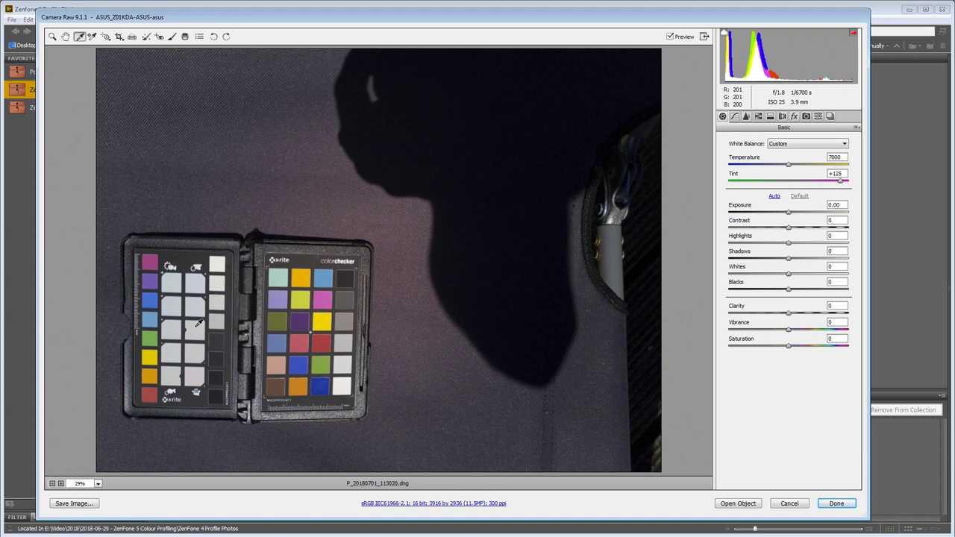
- Apply the Camera Raw edits and flip between the colour-checker DNG and JPEG previews
click(837, 504)
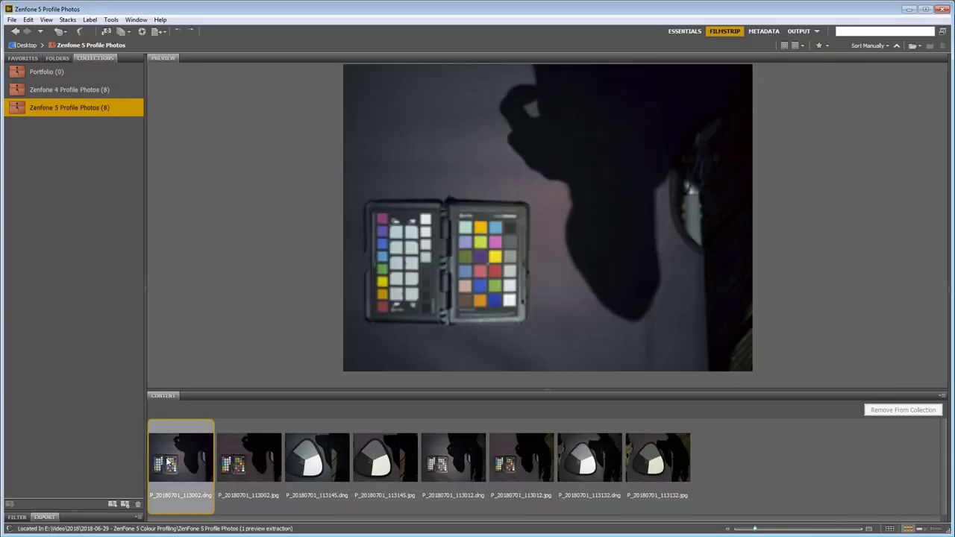
click(233, 452)
key(Left)
click(241, 444)
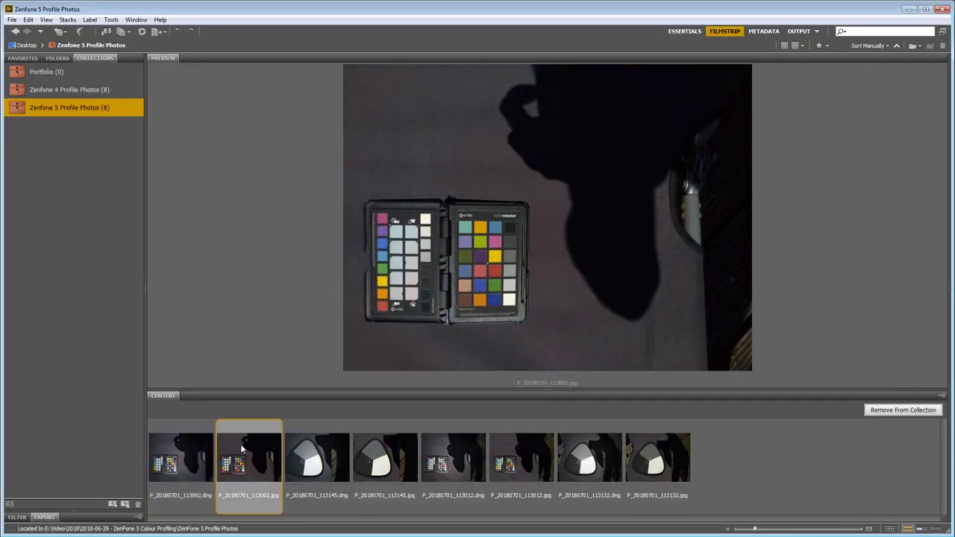
click(186, 448)
click(247, 448)
click(186, 444)
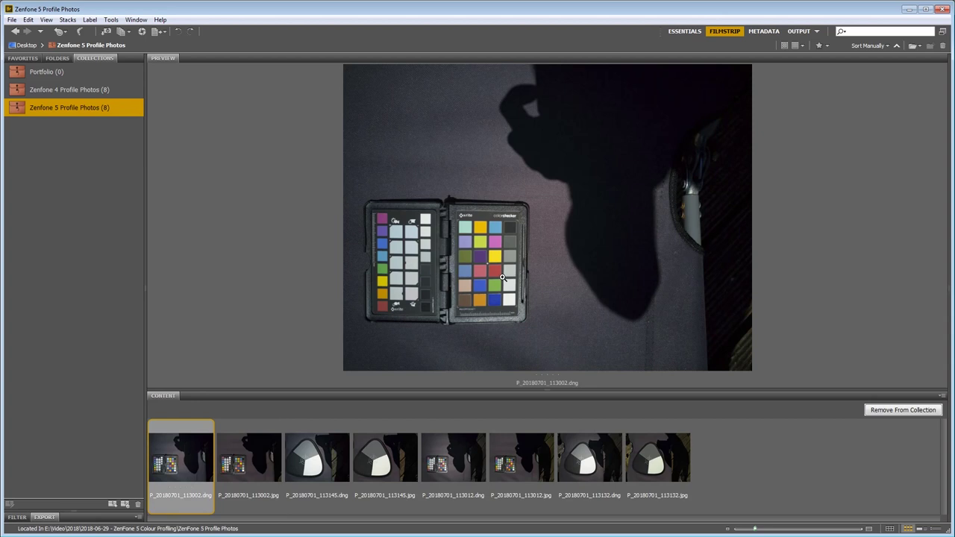
- Open P_20180701_113012.dng in Camera Raw and check the ZenFone 5 camera profiles
click(448, 463)
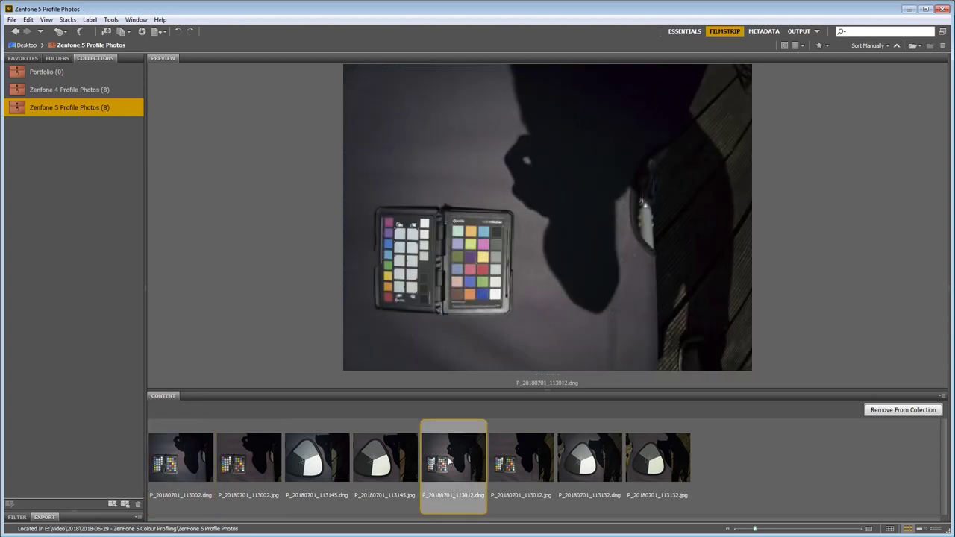
right_click(448, 463)
click(499, 189)
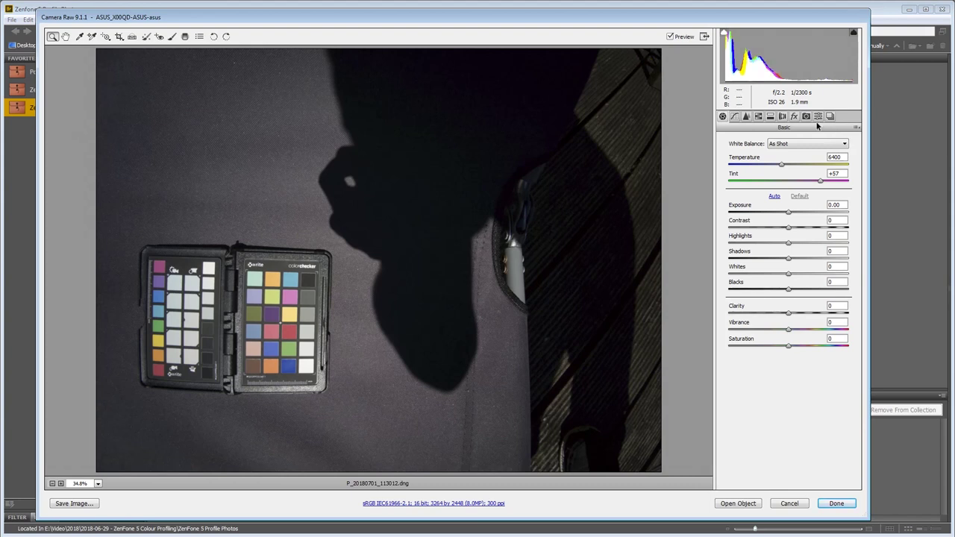
click(807, 117)
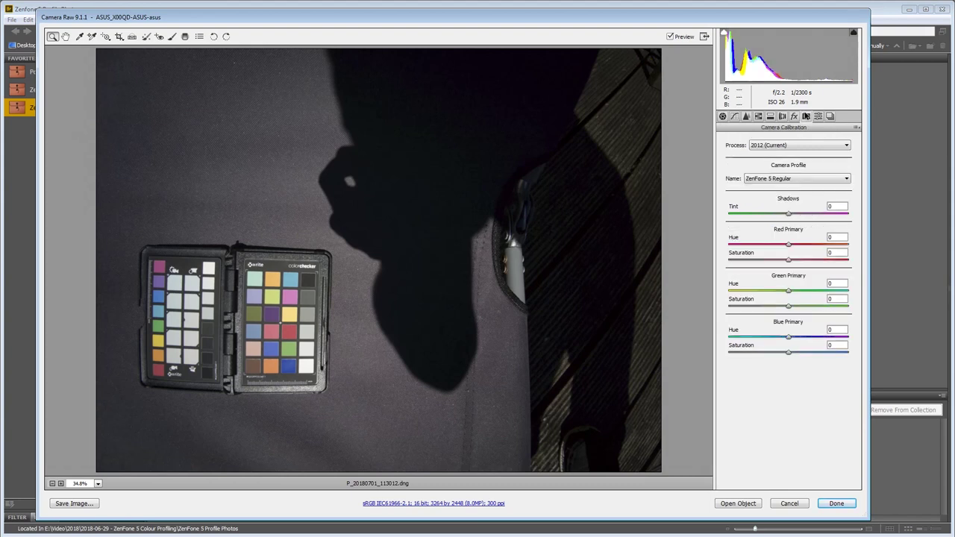
click(789, 181)
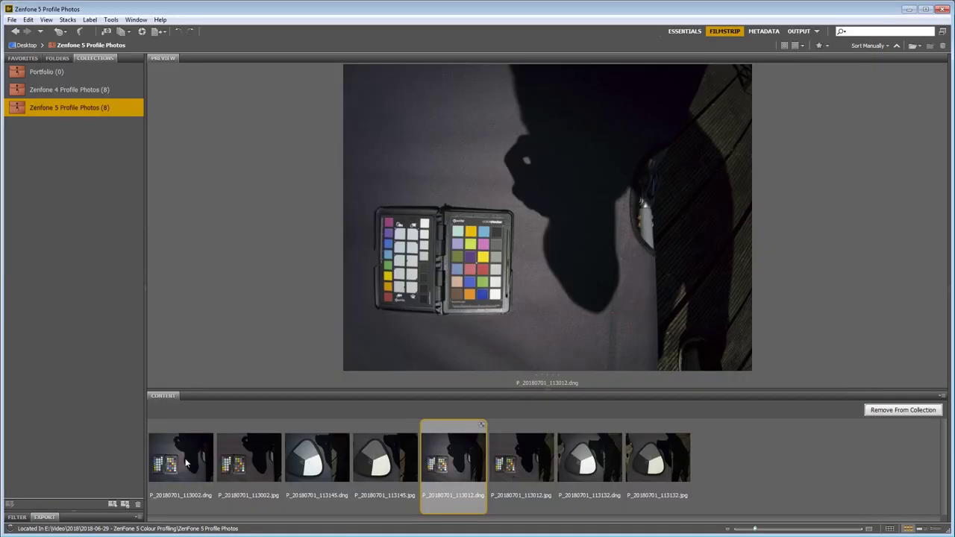
- Return to the collection, compare with the JPEG, and select P_20180701_113145.dng
click(185, 462)
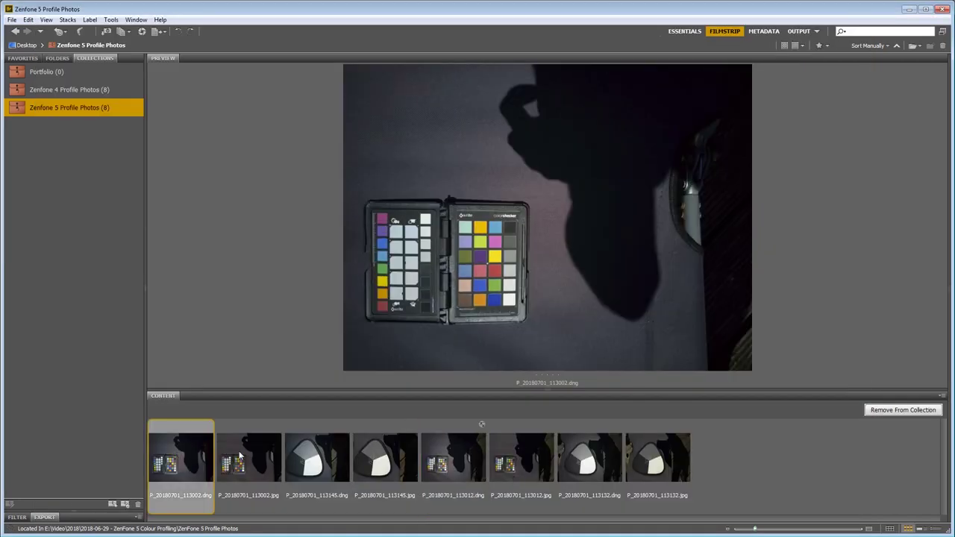
ctrl+click(239, 453)
click(329, 459)
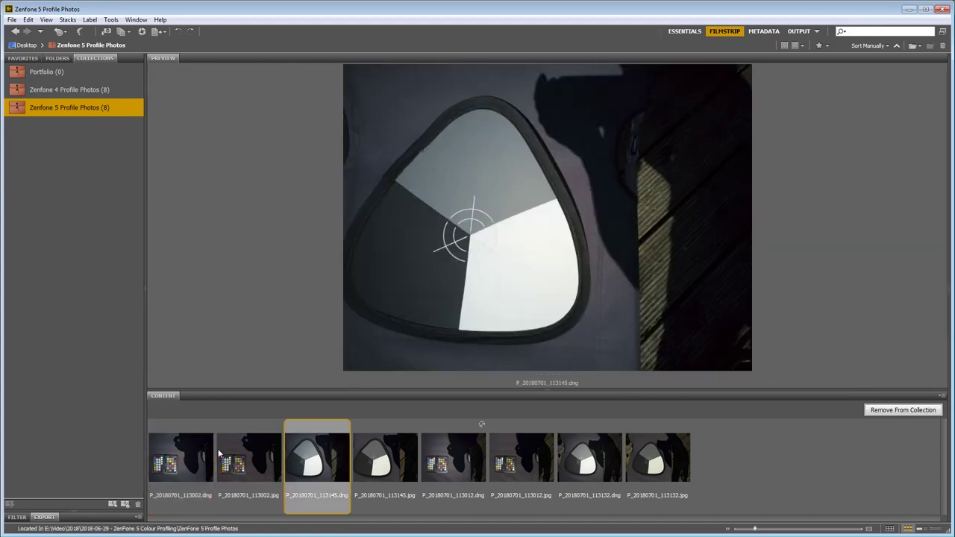
- Sample the grey card in 113145.dng for a custom 7600 white balance and apply it
ctrl+click(371, 453)
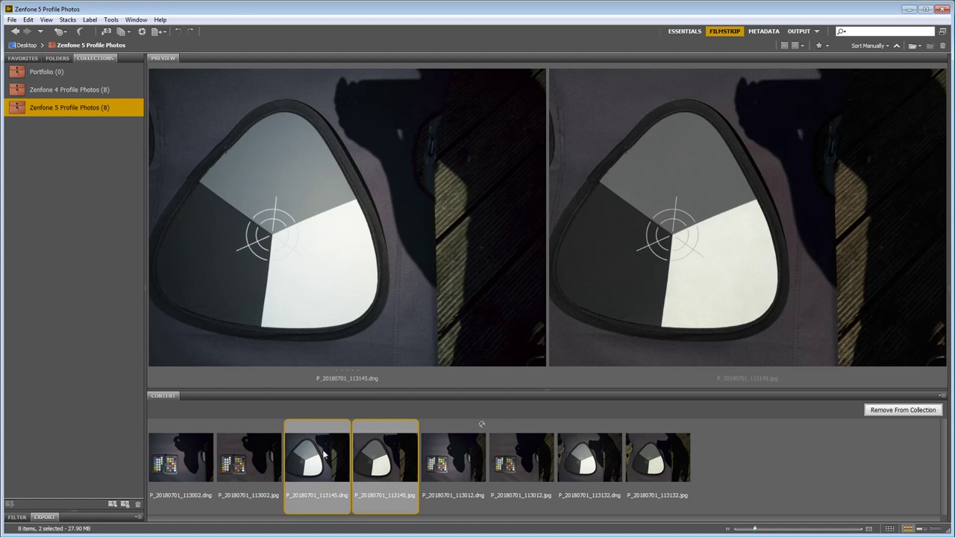
right_click(323, 455)
click(378, 188)
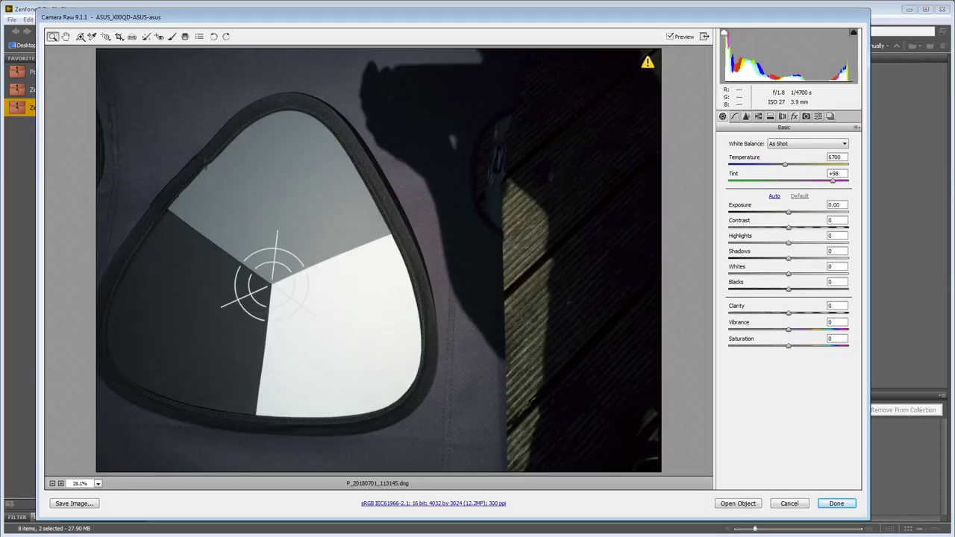
click(79, 36)
click(270, 171)
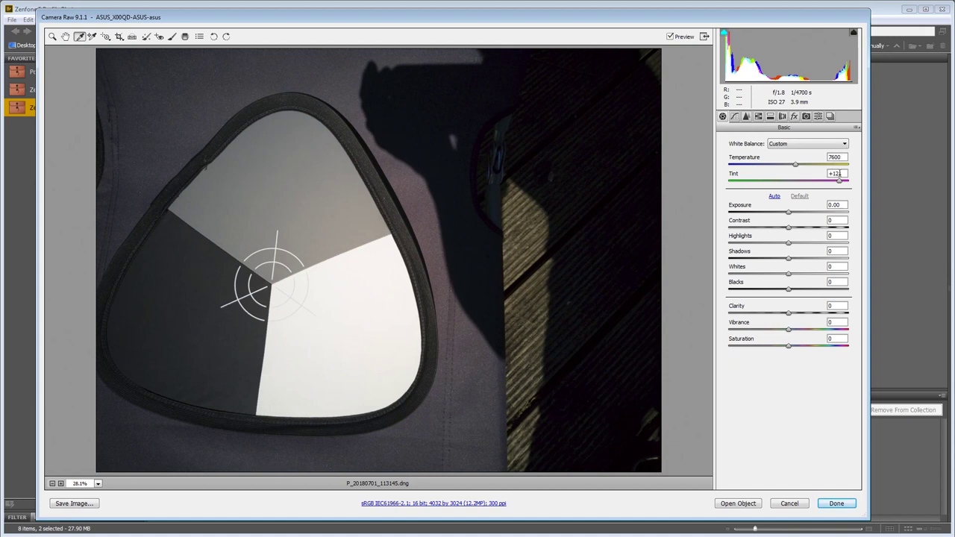
click(835, 504)
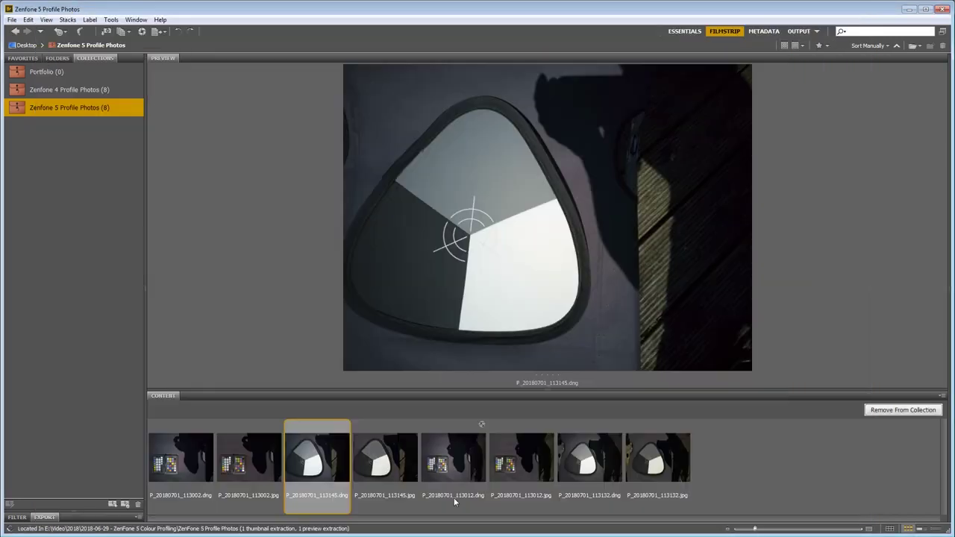
- Open the colour-checker shot P_20180701_113002.dng in Camera Raw
click(199, 463)
right_click(199, 463)
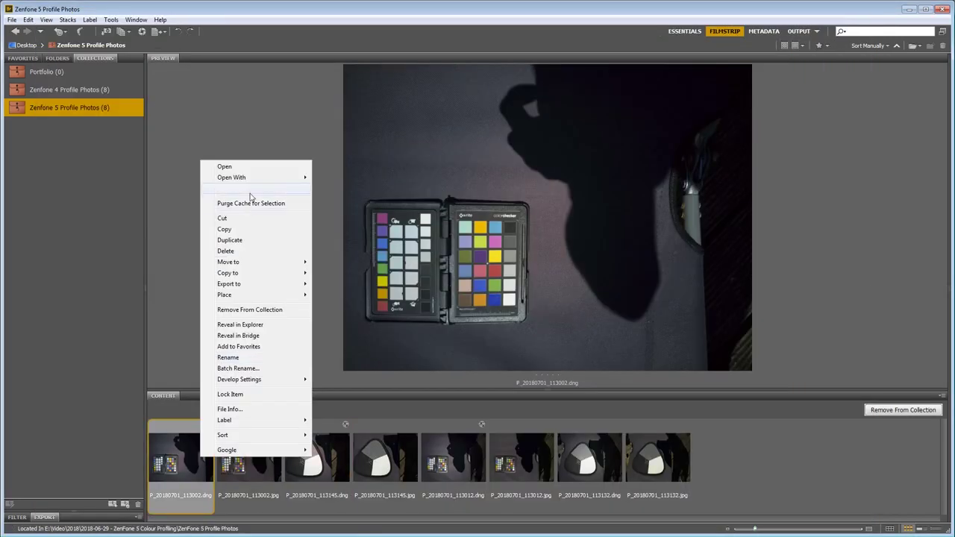
click(251, 187)
click(837, 504)
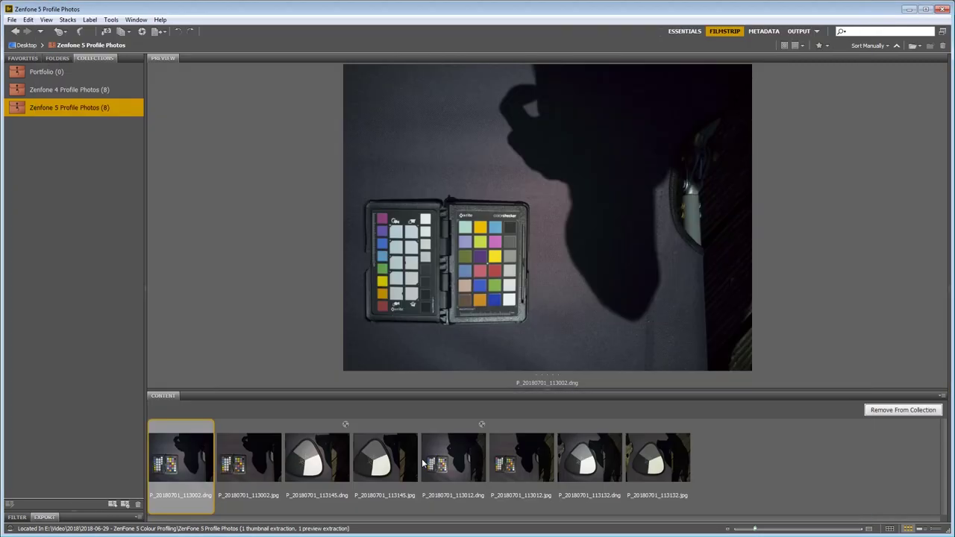
click(232, 451)
click(185, 451)
click(240, 455)
click(199, 457)
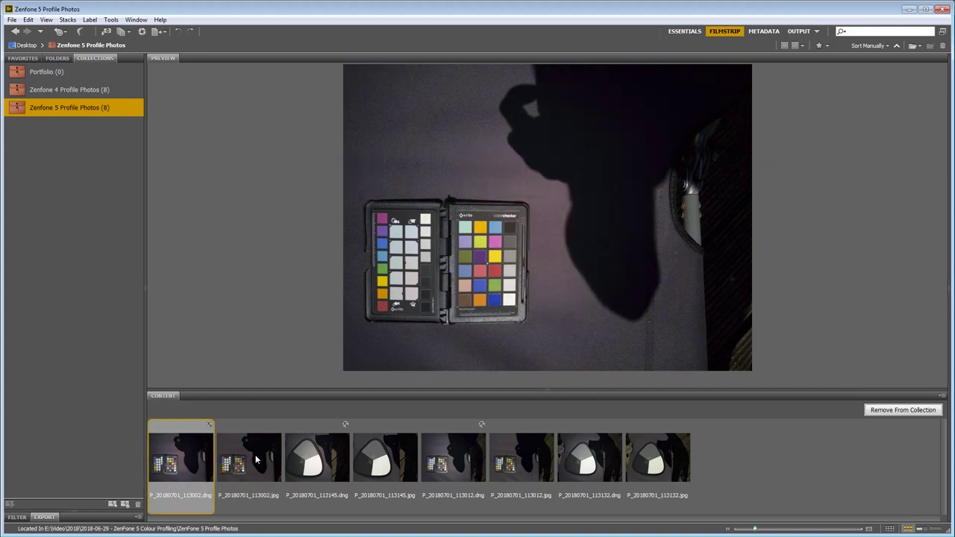
click(256, 460)
click(186, 464)
right_click(185, 465)
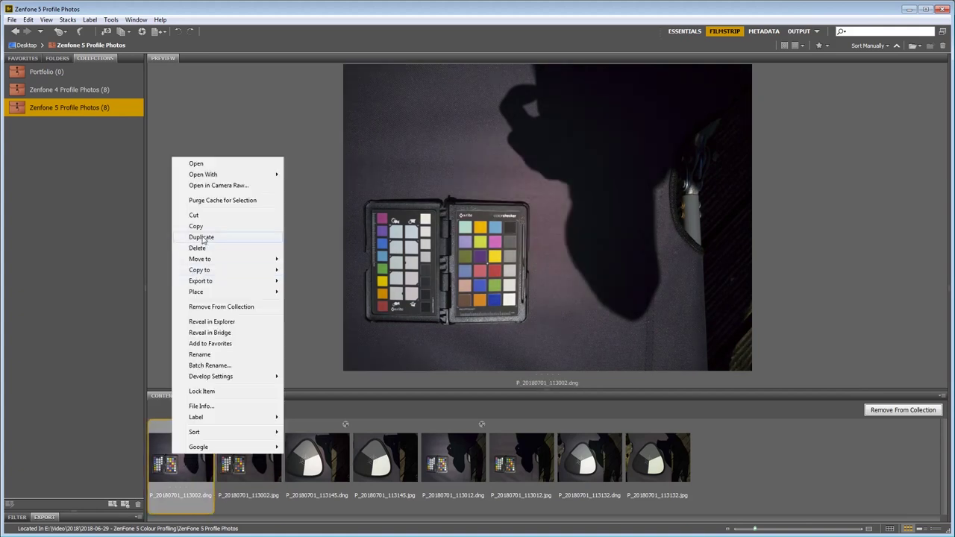
click(220, 186)
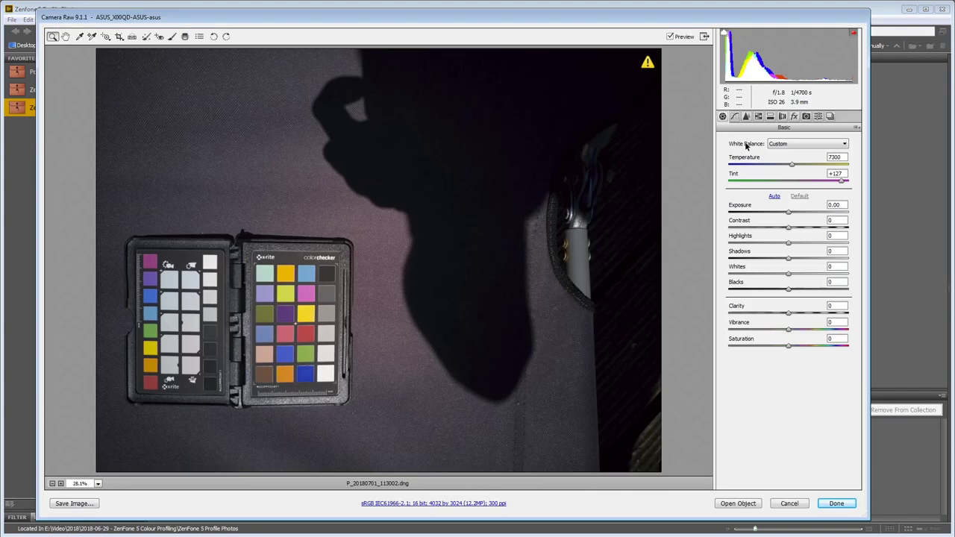
click(795, 117)
click(806, 118)
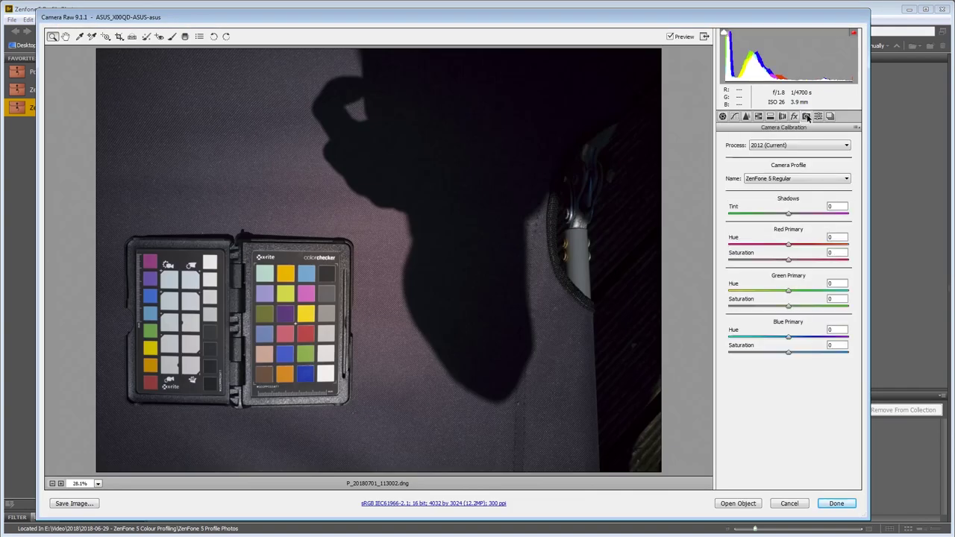
click(723, 117)
click(796, 505)
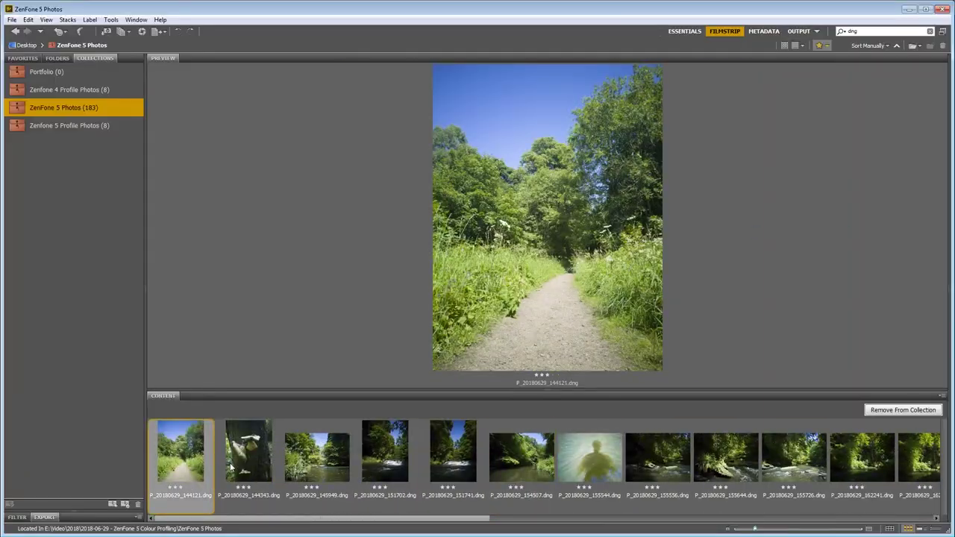
- Browse the tree fungus, river, mossy rock and waterfall shots in the filmstrip
click(252, 464)
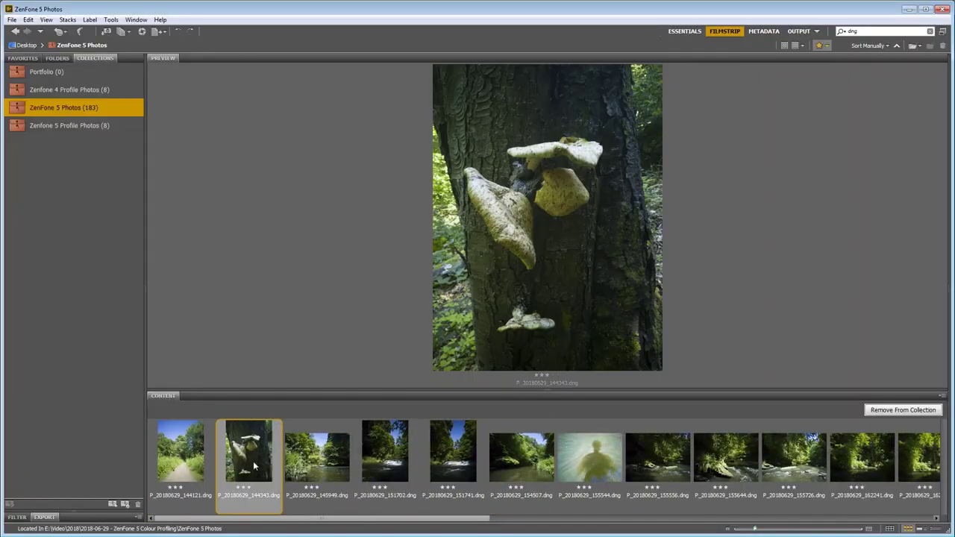
click(384, 455)
click(702, 458)
key(Right)
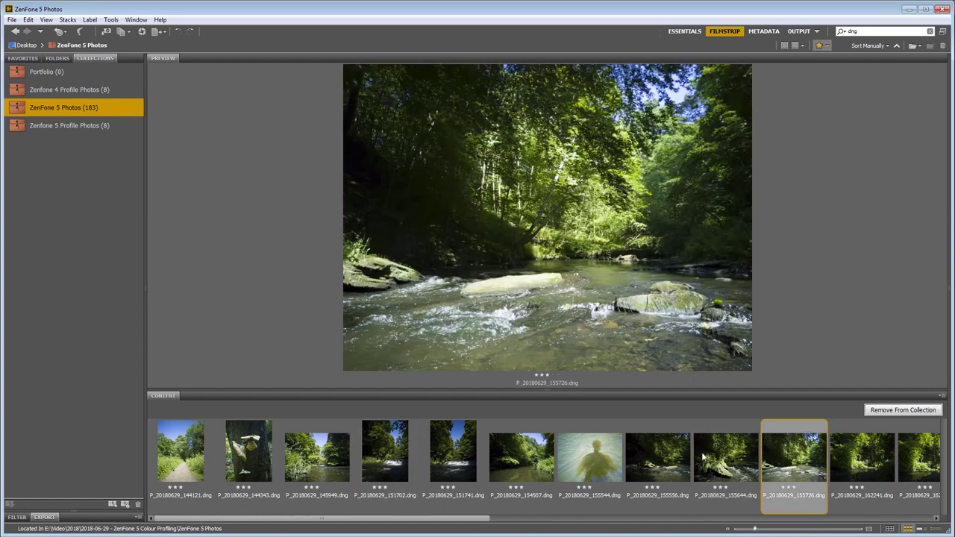
click(703, 458)
scroll(716, 462, down, 5)
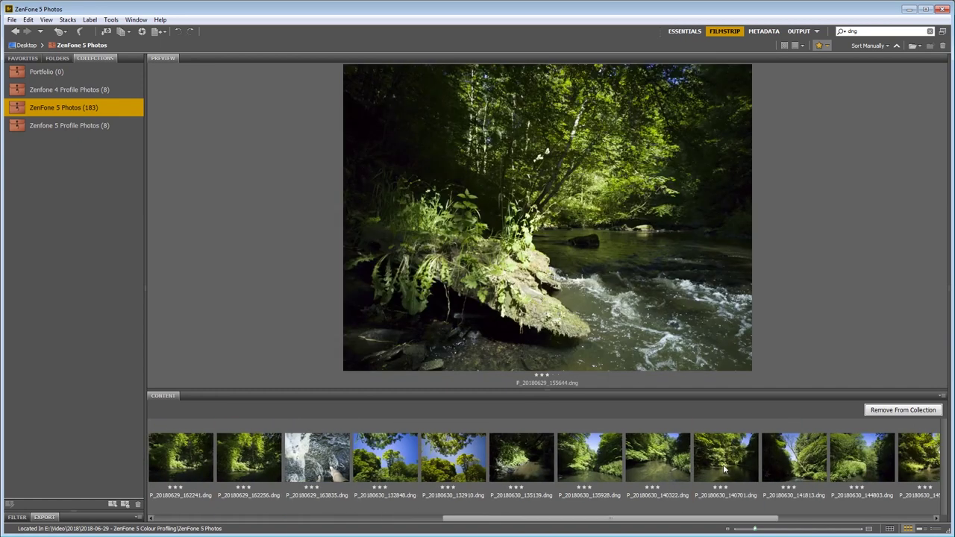
scroll(724, 469, up, 5)
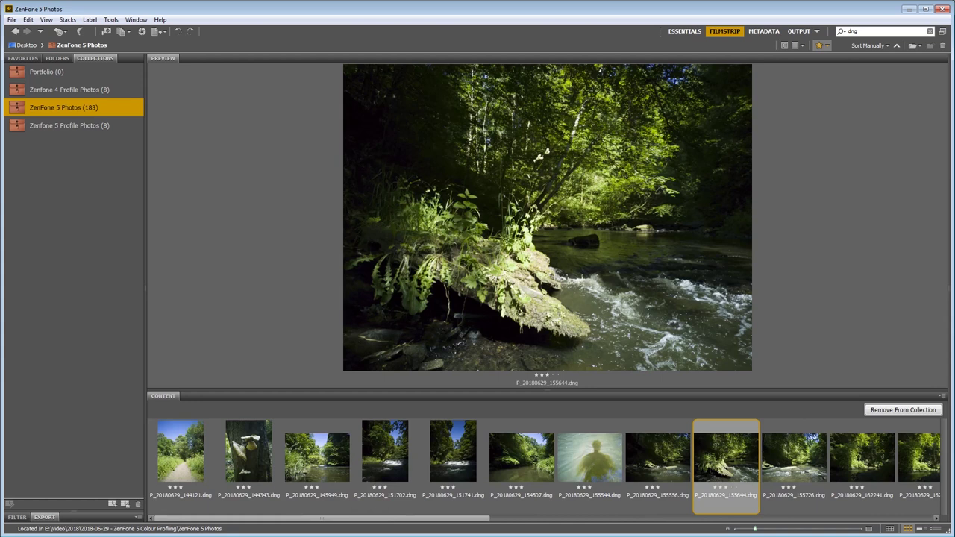
click(465, 453)
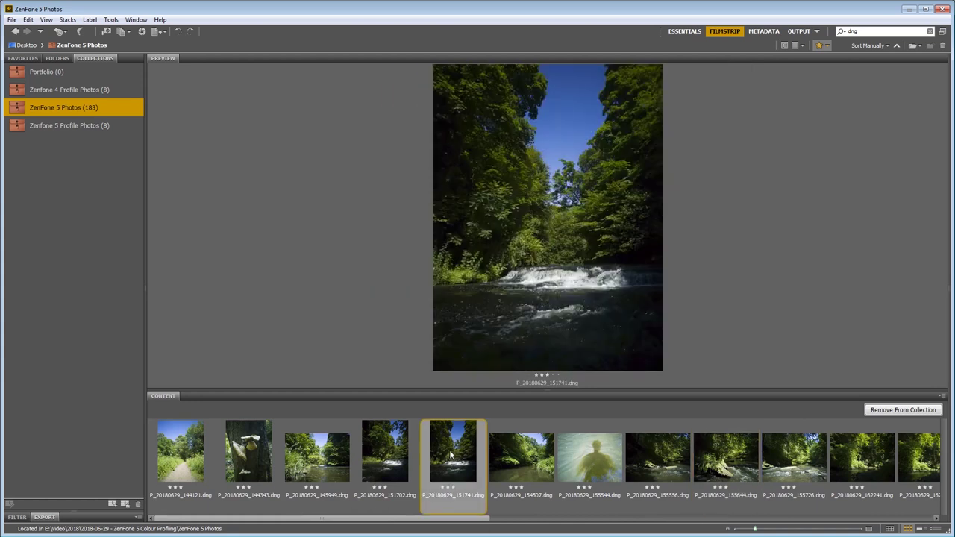
- Open the river forest shot P_20180629_154507.dng in Camera Raw
click(513, 455)
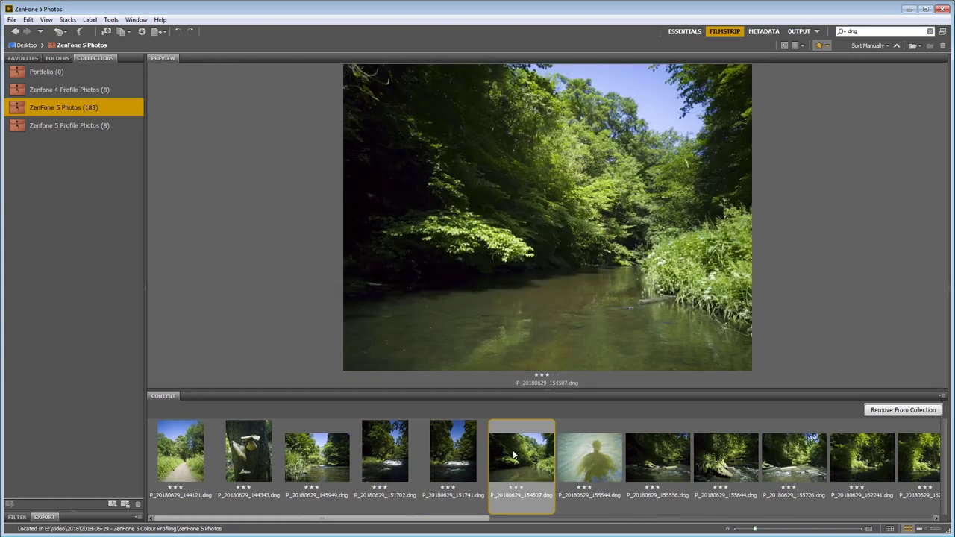
right_click(513, 455)
click(566, 258)
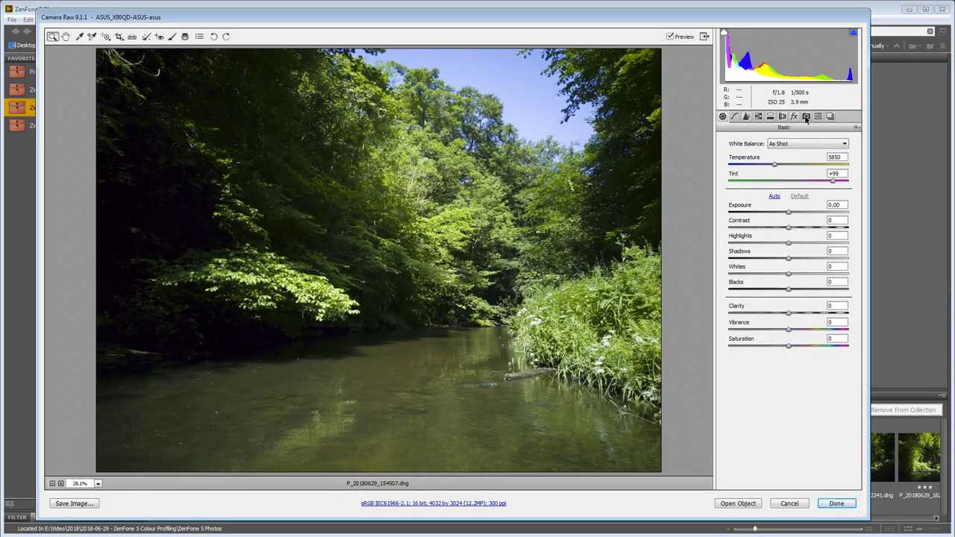
- Keep the ZenFone 5 Regular camera profile on the river shot
click(806, 116)
click(785, 179)
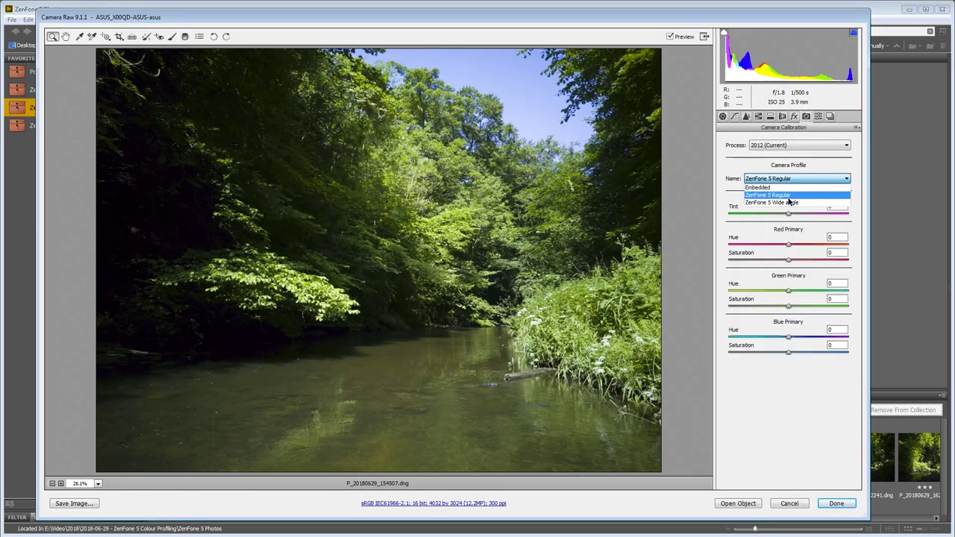
click(805, 180)
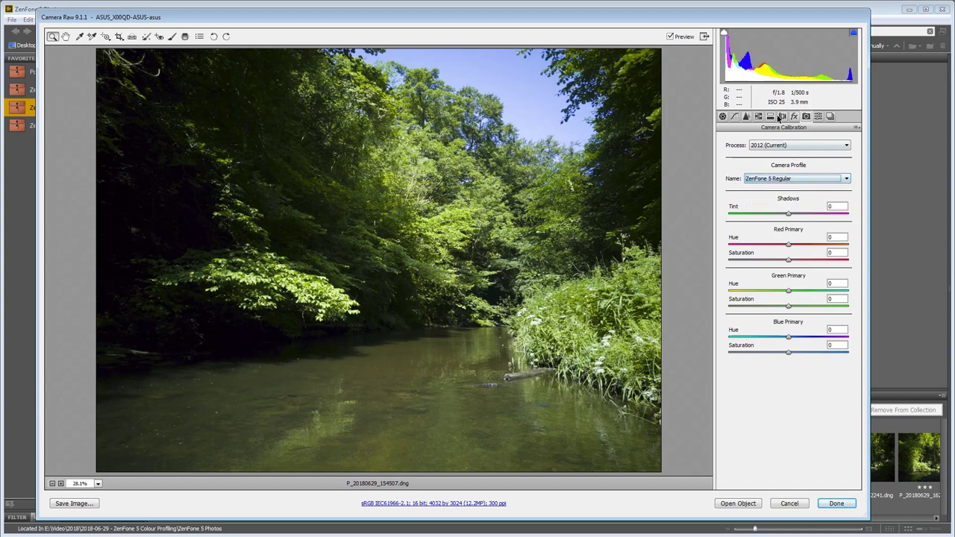
- Set the manual Lens Vignetting Amount to +74
click(781, 117)
click(752, 139)
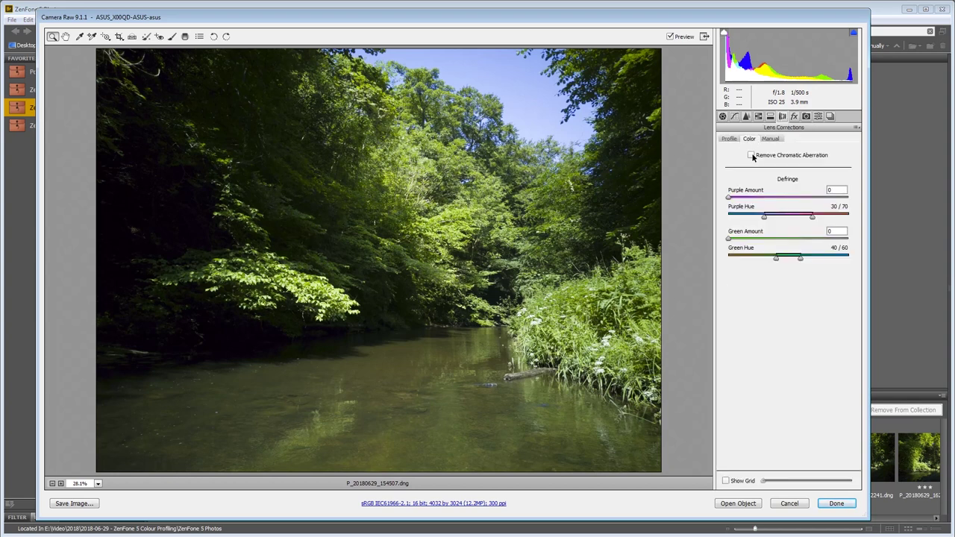
click(770, 138)
drag(734, 267, 761, 291)
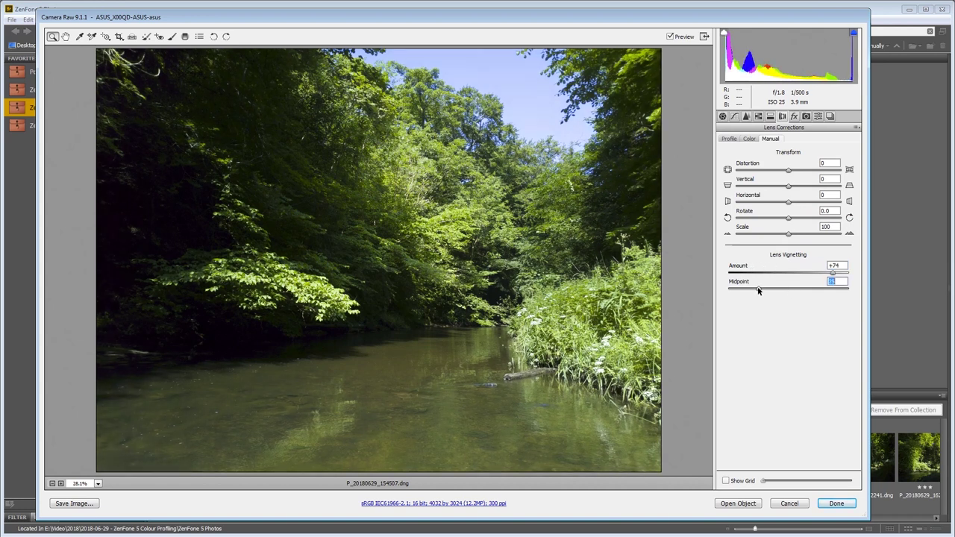
- Add +15 clarity and set white balance to 7000 temperature, +120 tint
click(722, 117)
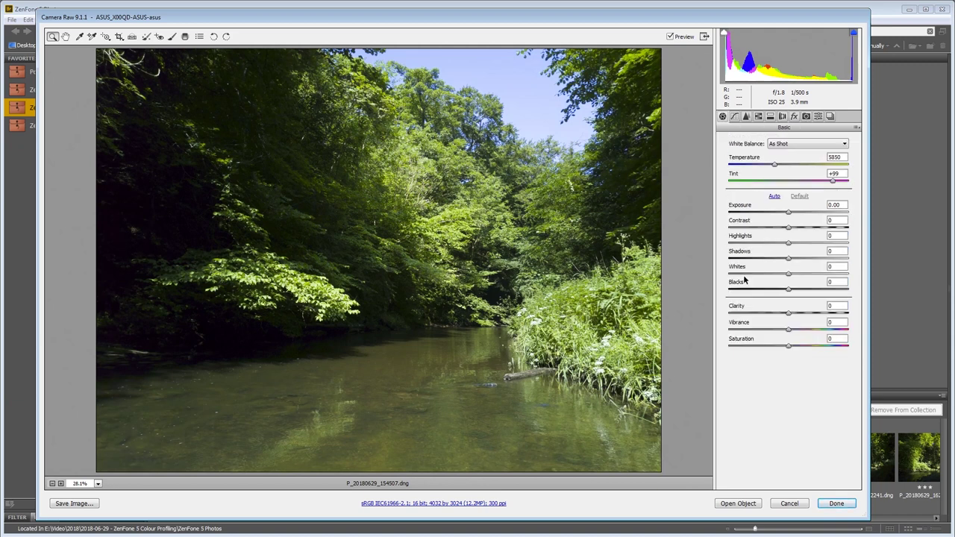
drag(738, 309, 753, 326)
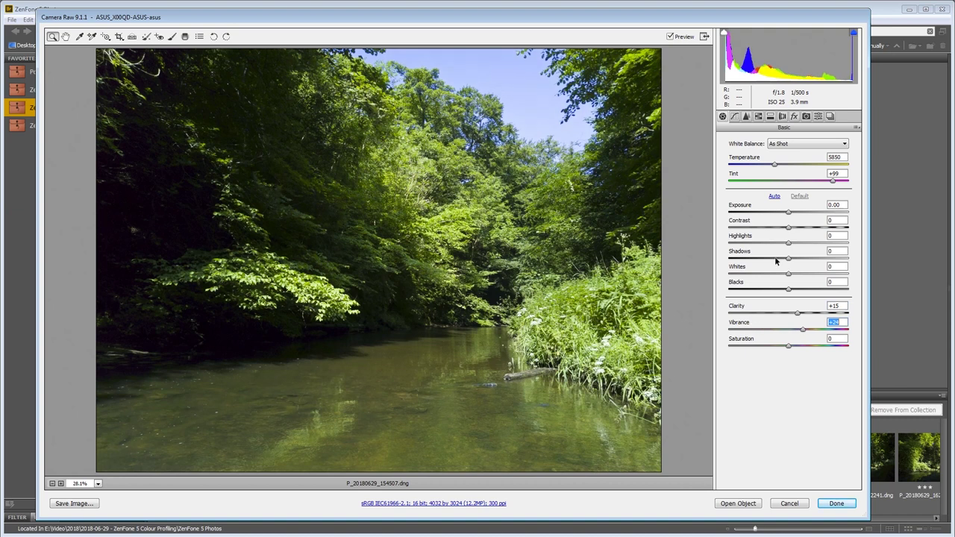
click(842, 157)
text(7000)
key(Tab)
text(120)
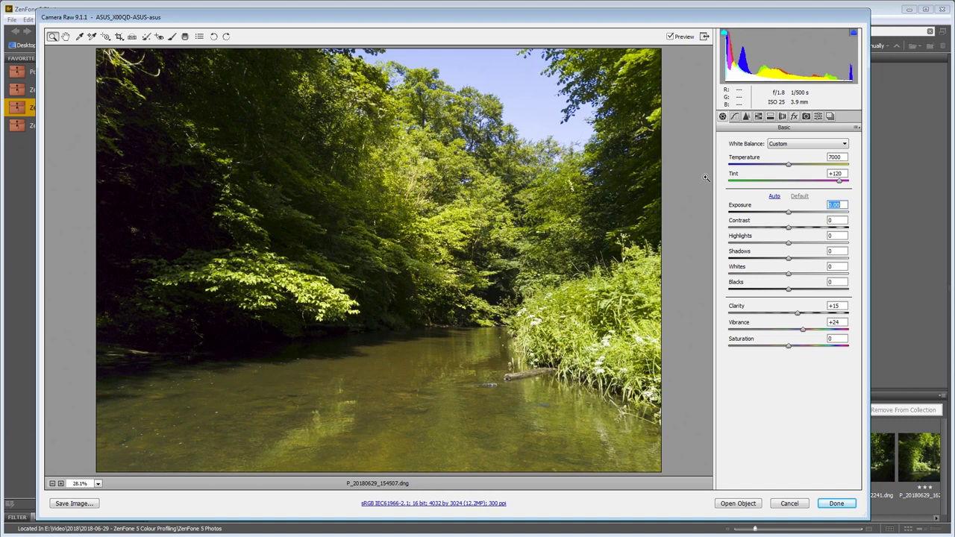
- Darken the blue luminance and raise blue saturation in HSL
click(759, 117)
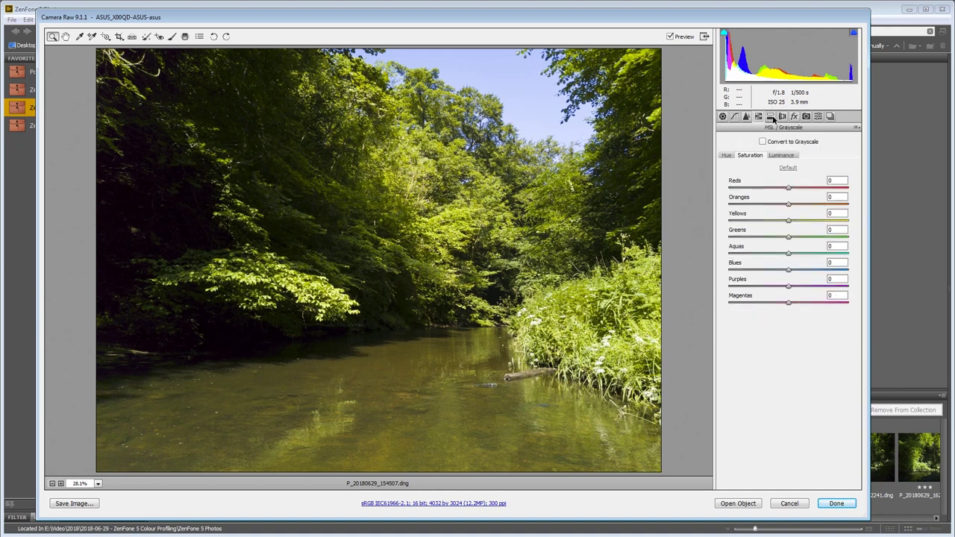
click(782, 156)
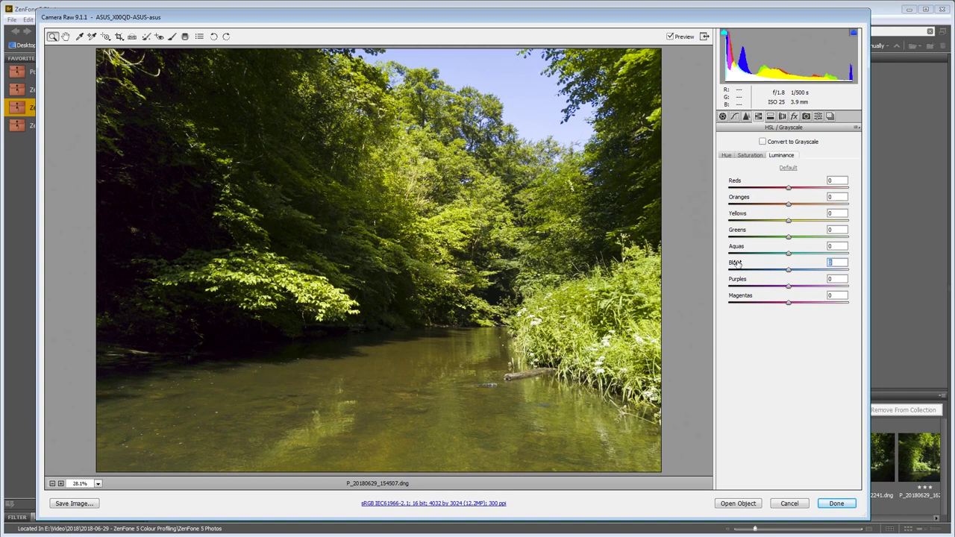
drag(736, 263, 721, 265)
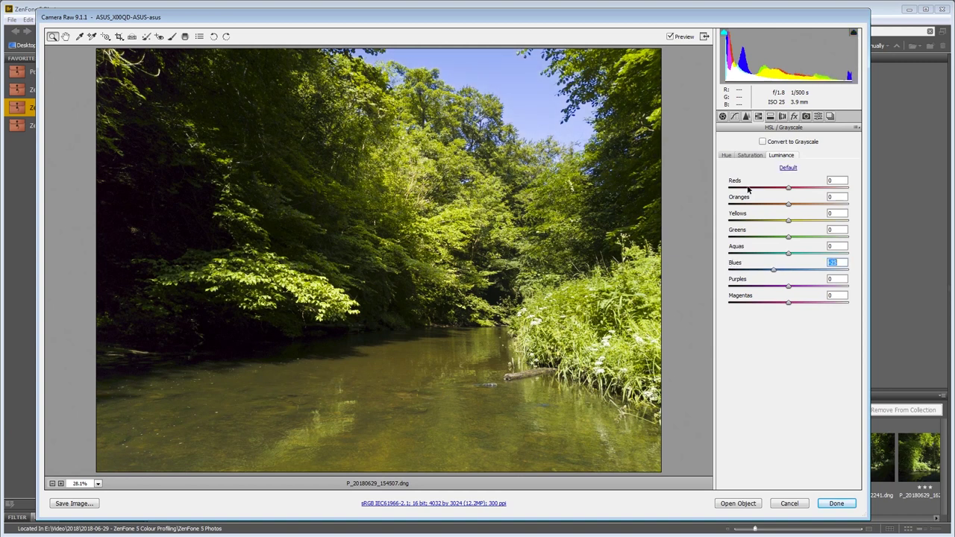
click(750, 155)
drag(733, 266, 738, 264)
click(723, 116)
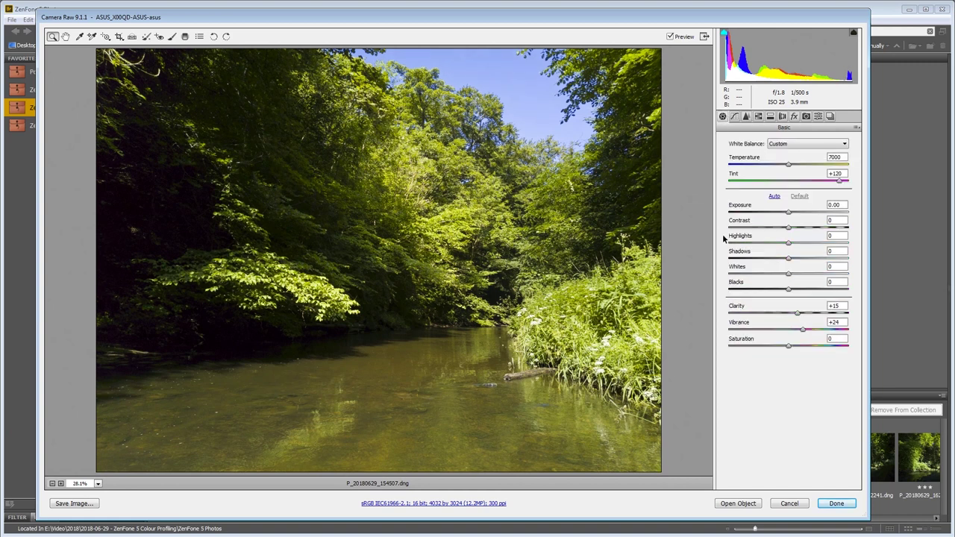
- Raise clarity to +21 and crop to a 3012×3012 square on the right side
drag(738, 307, 742, 308)
click(119, 37)
drag(215, 51, 633, 474)
drag(418, 352, 458, 363)
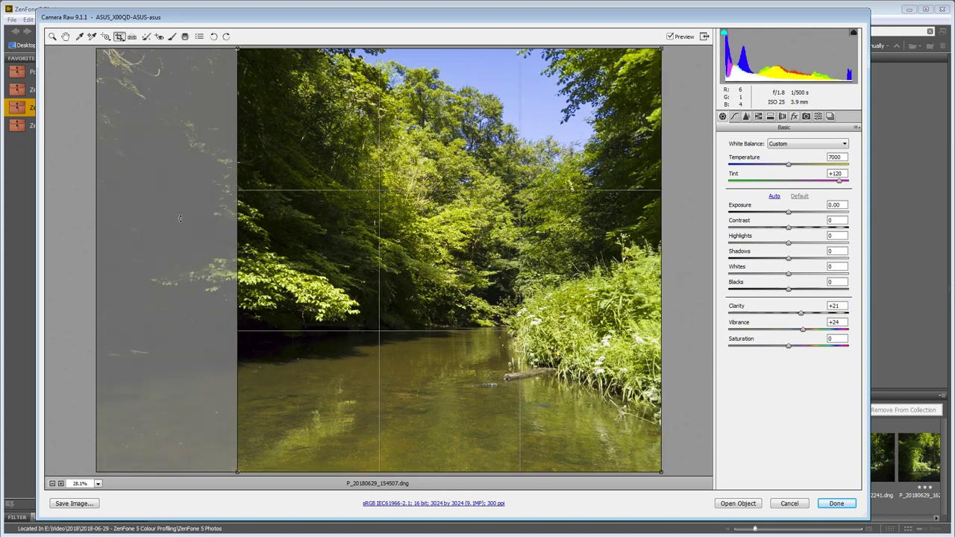
key(Return)
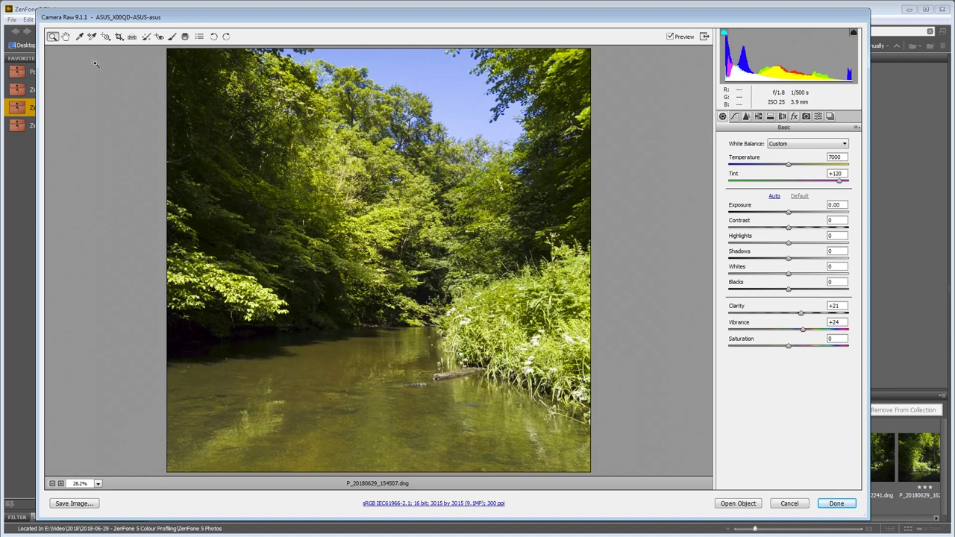
click(119, 37)
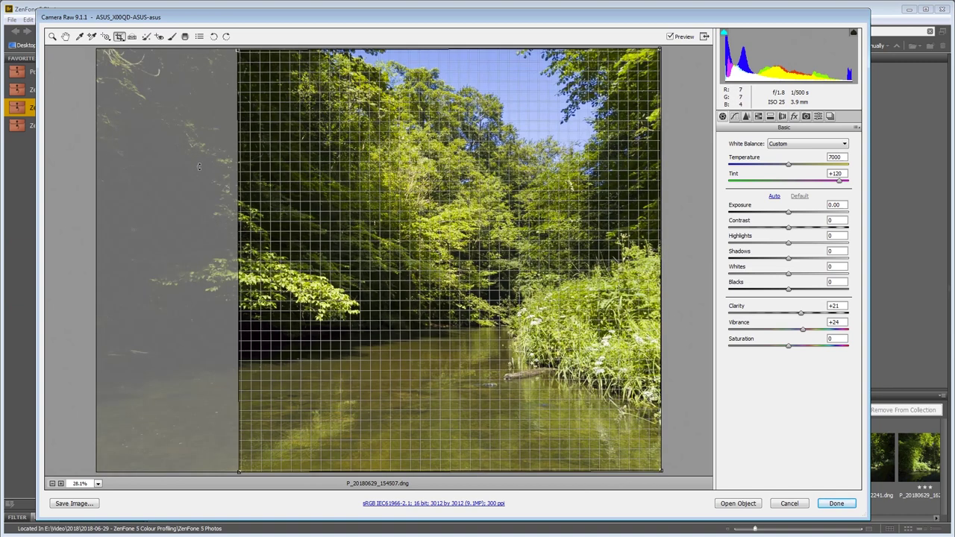
key(Return)
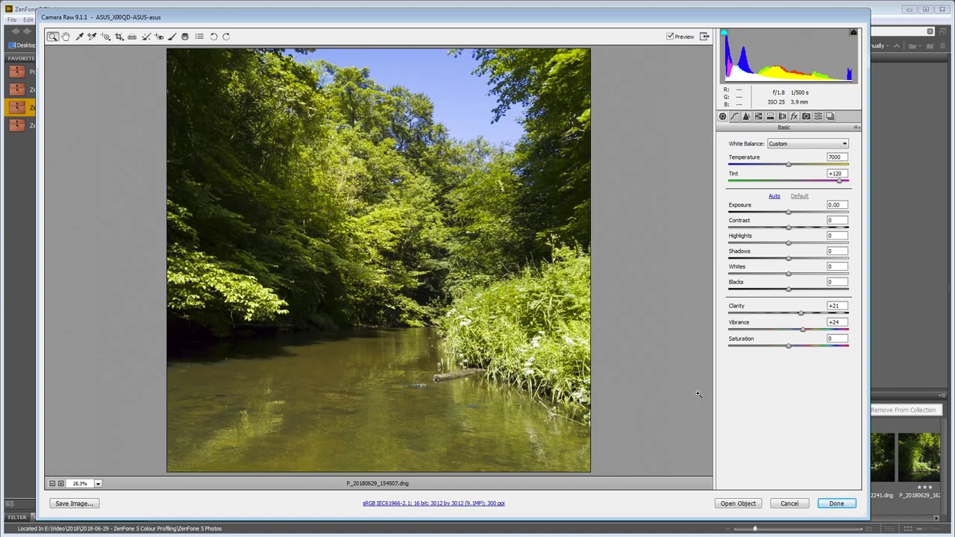
- Add a -21 Highlight Priority post-crop vignette with feather 73
click(794, 117)
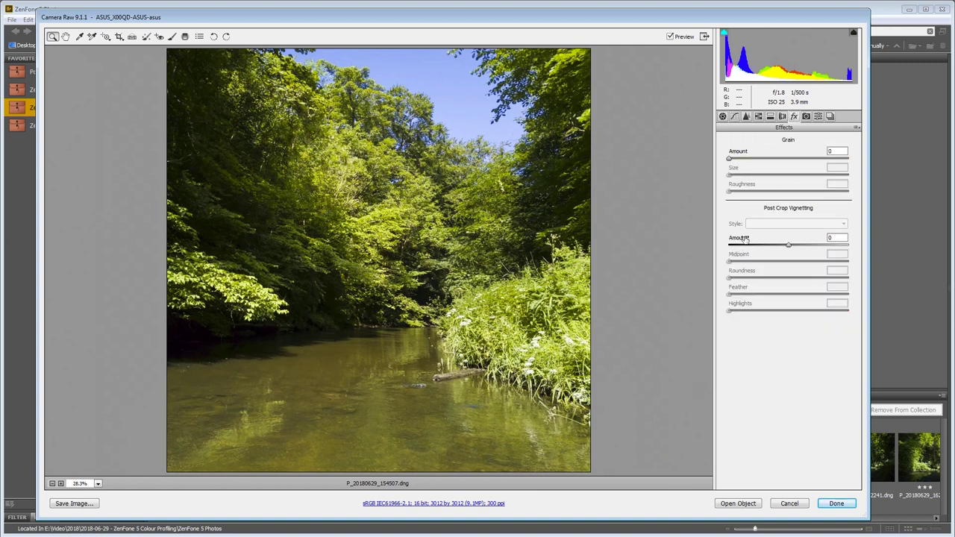
drag(745, 238, 739, 234)
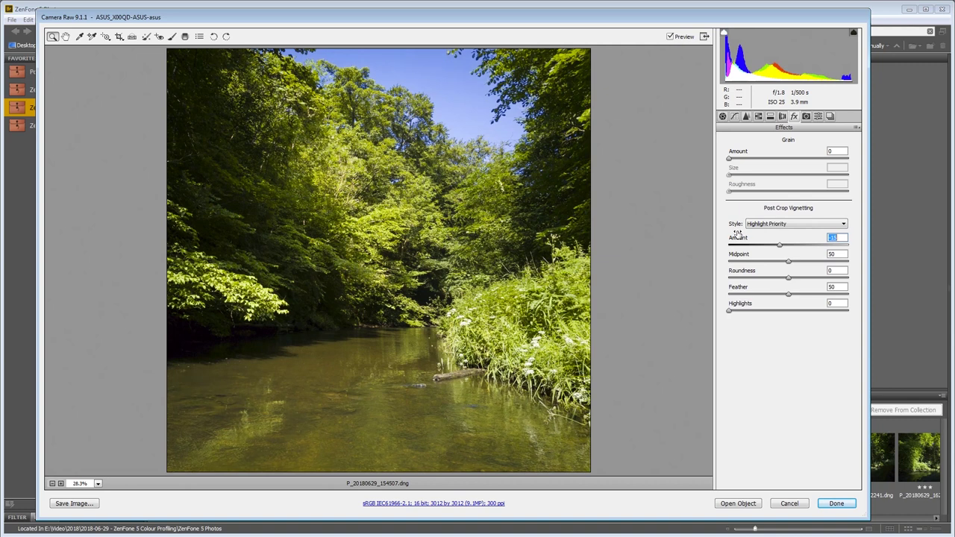
drag(739, 291, 751, 290)
drag(739, 239, 737, 239)
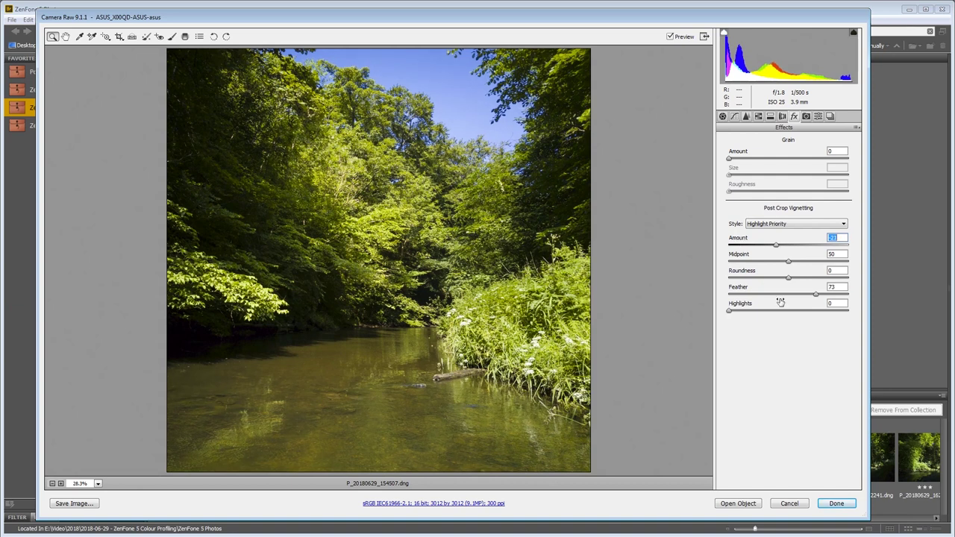
click(185, 37)
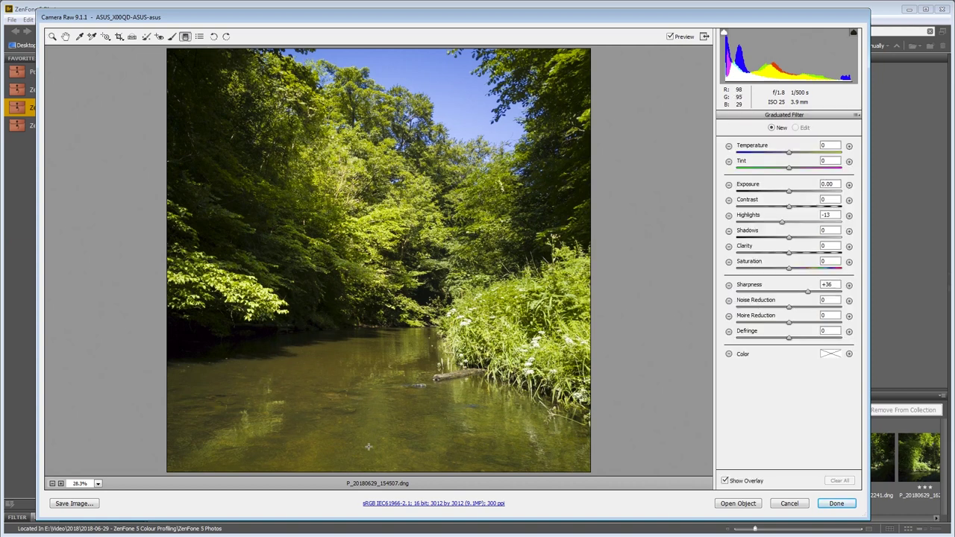
- Darken the lower river water with a -0.35 exposure graduated filter, then open in Photoshop
drag(368, 446, 368, 332)
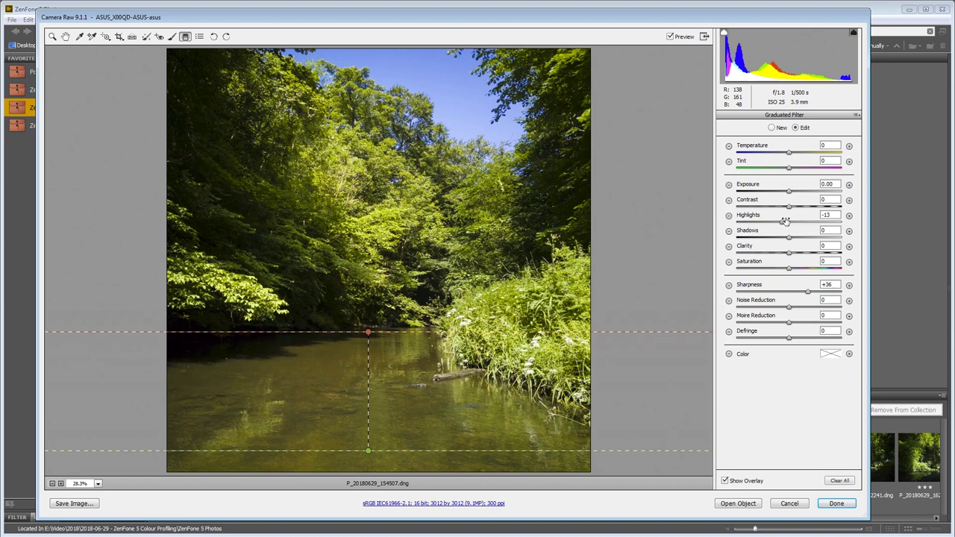
double_click(785, 222)
mouse_move(790, 194)
mouse_down()
mouse_move(783, 225)
mouse_move(794, 211)
mouse_up()
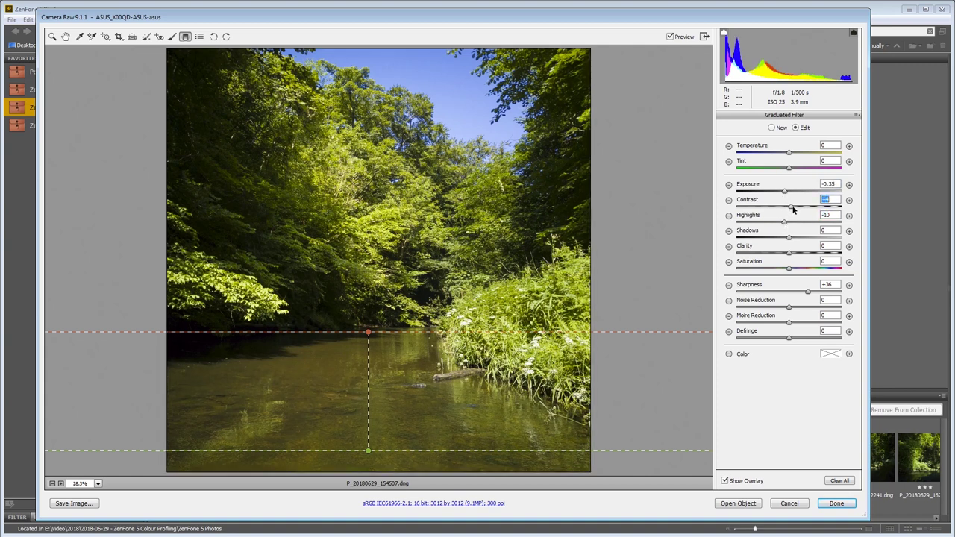
click(52, 35)
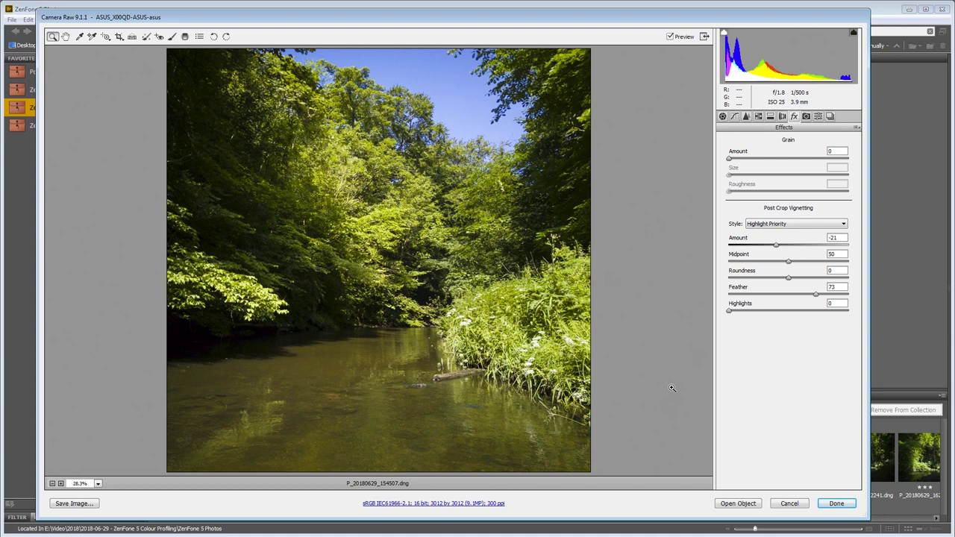
click(742, 504)
- Resize the image to a width of 1000 pixels in Image Size
key(Right)
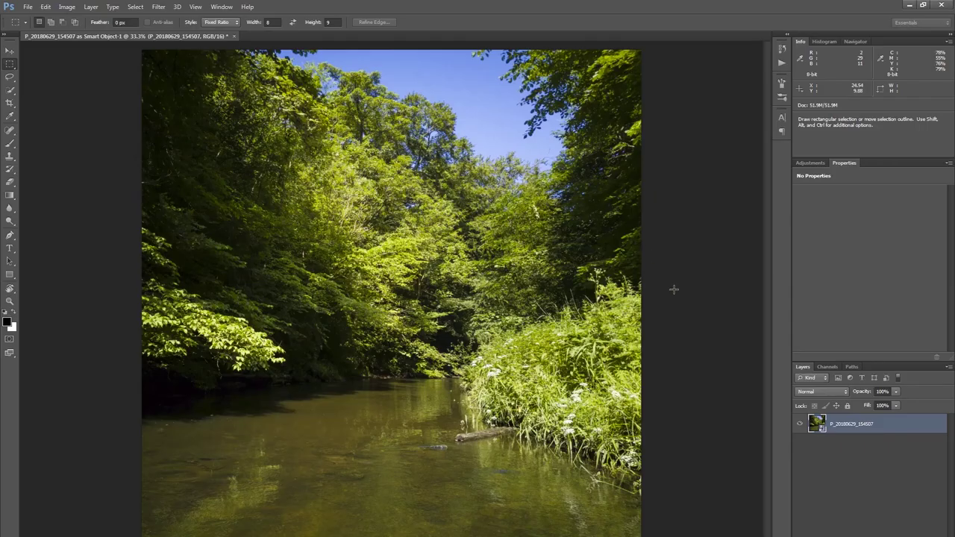
key(i)
key(ctrl+alt+i)
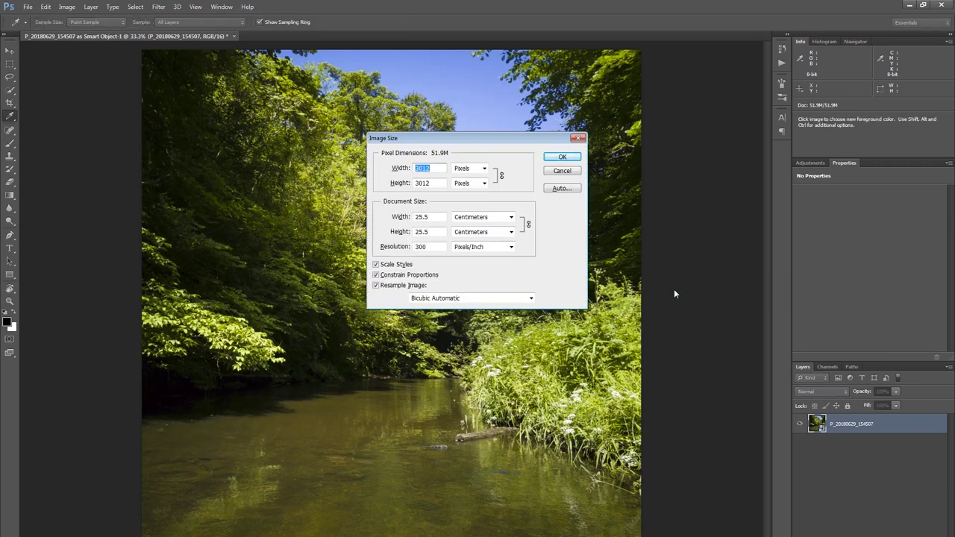
text(1000)
key(Return)
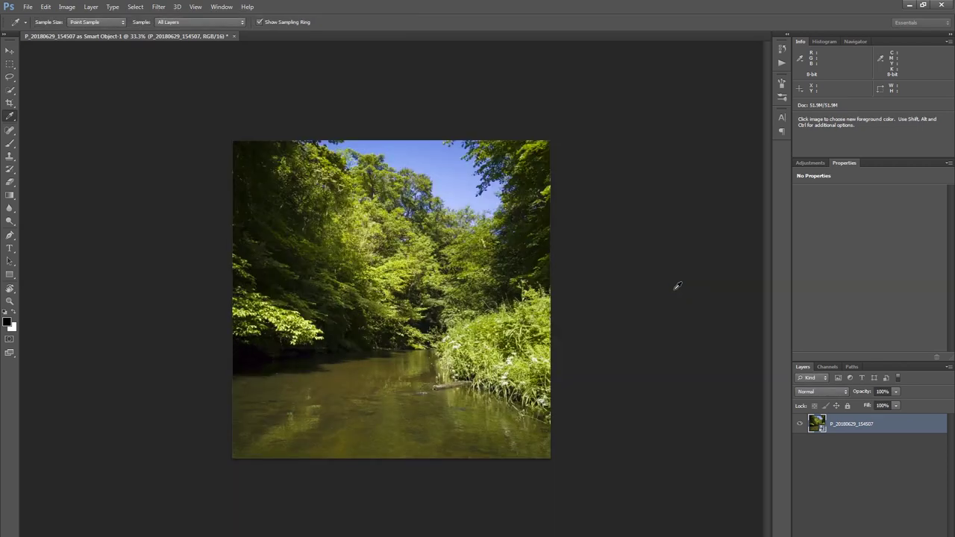
key(m)
- Fit the resized photo on screen and duplicate its Smart Object layer
key(v)
key(ctrl+z)
key(ctrl+0)
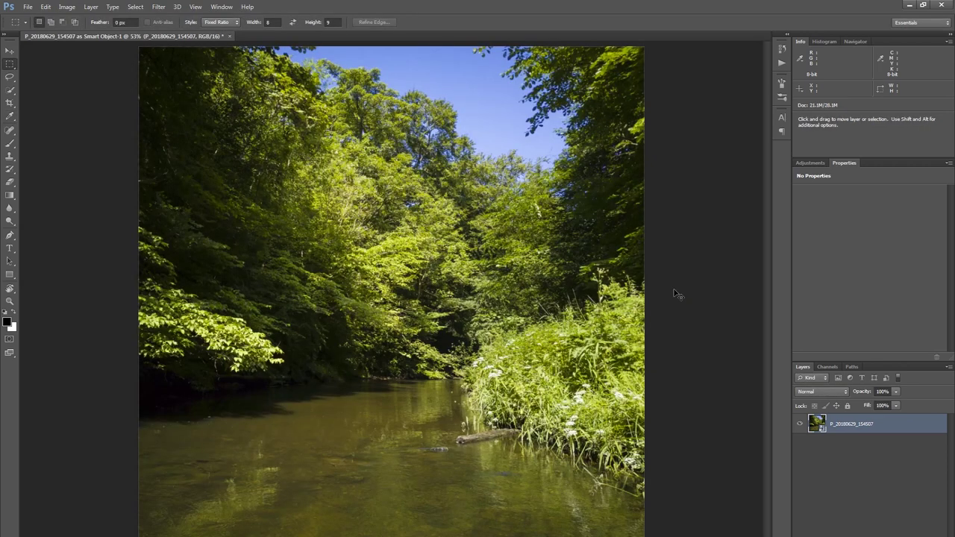
key(ctrl+j)
- Apply a High Pass filter with a 0.3 pixel radius to the copy layer
key(m)
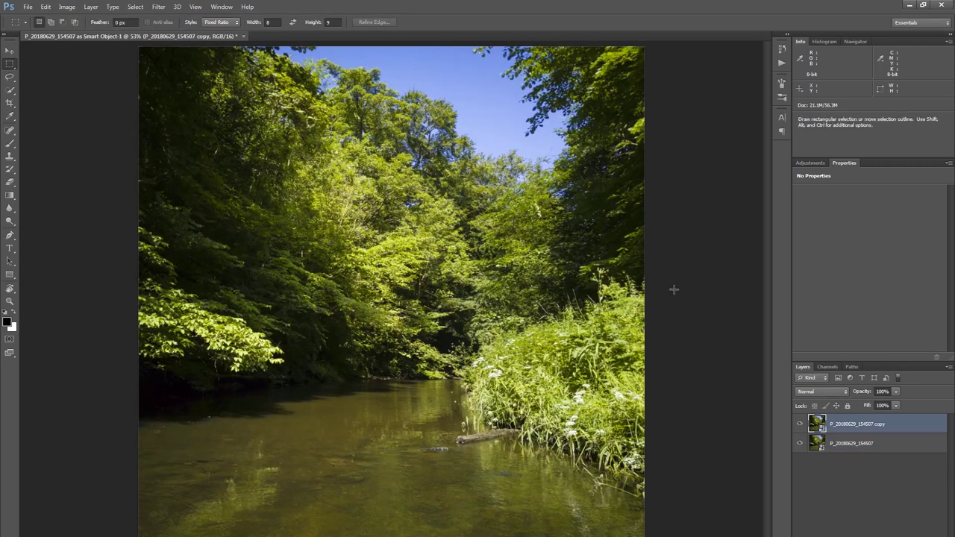
click(159, 7)
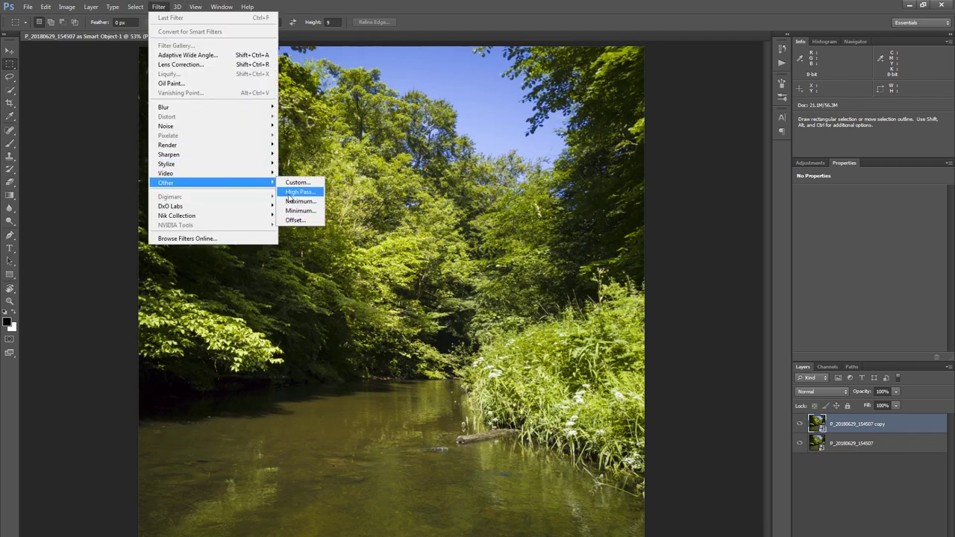
click(300, 192)
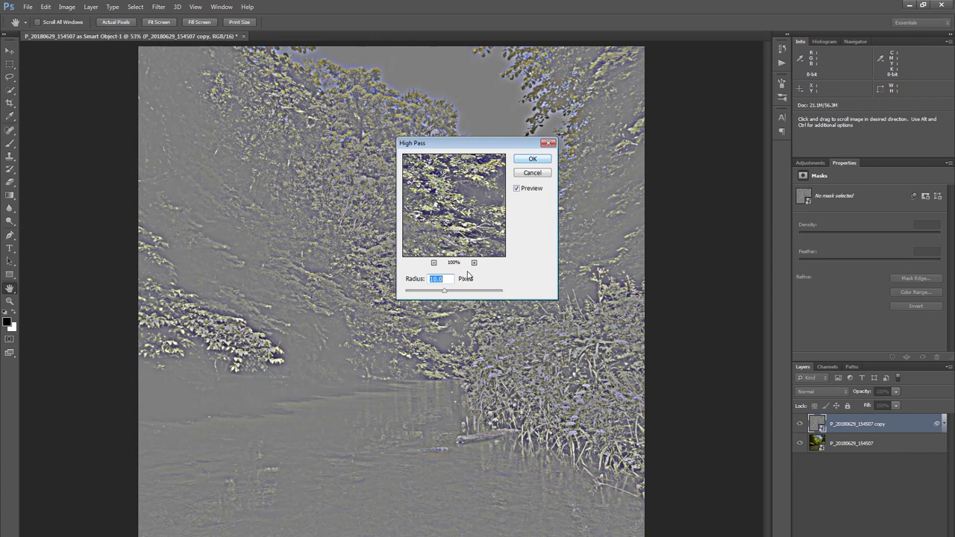
text(.3)
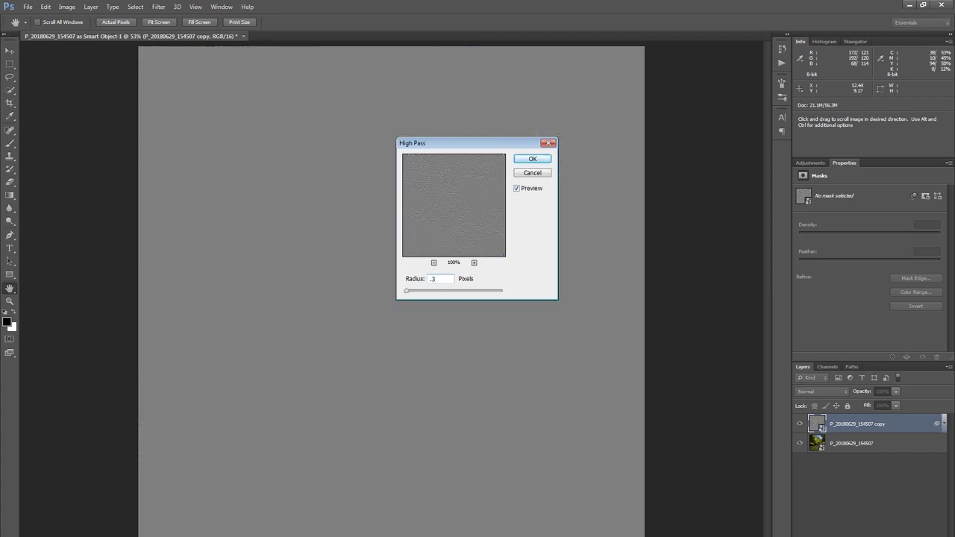
key(Return)
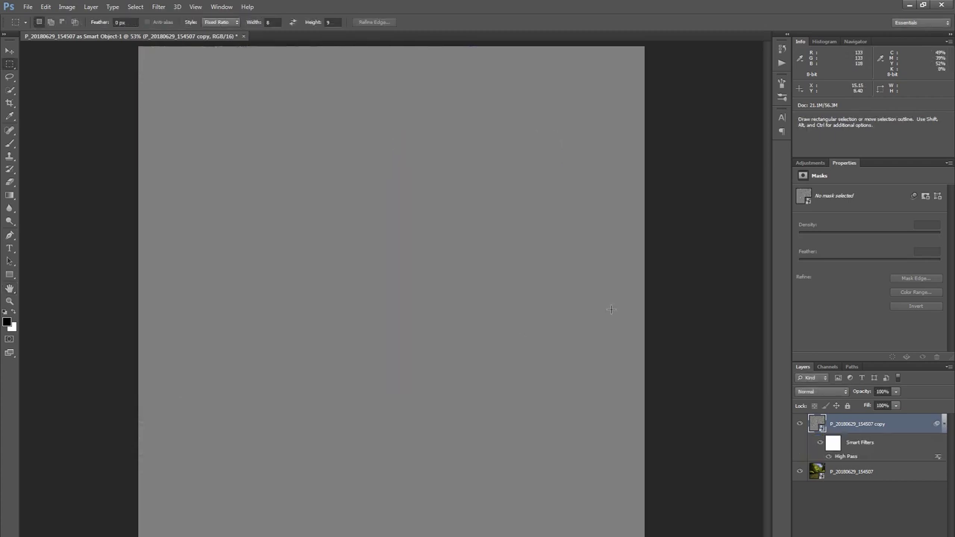
- Set the high-pass layer's blend mode to Overlay
click(821, 392)
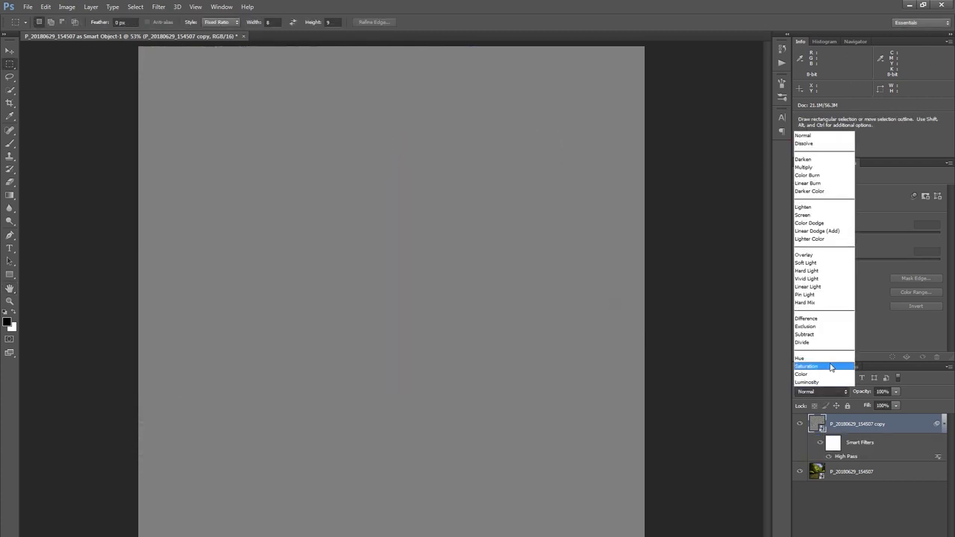
click(827, 255)
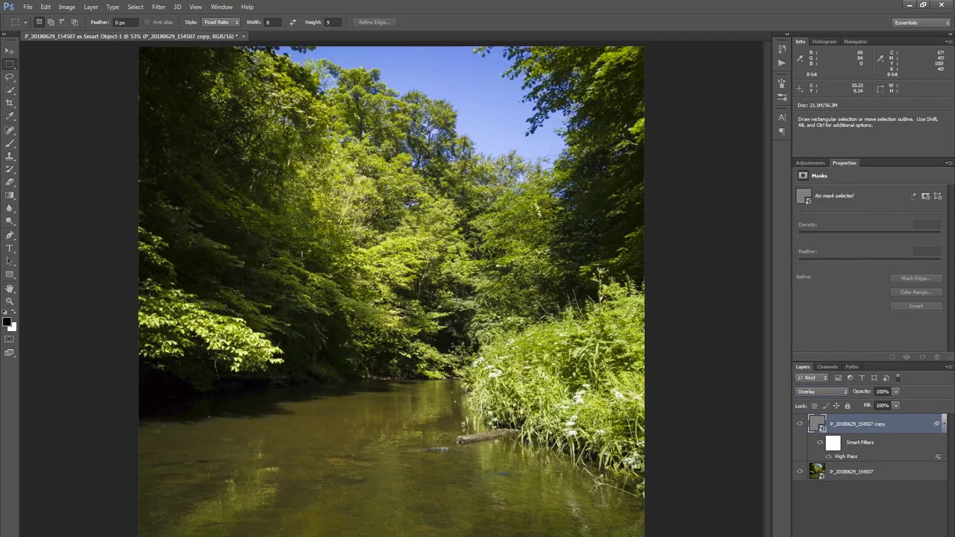
key(z)
right_click(447, 281)
- Blend the sharpening layer as Soft Light and compare it on/off on the white flowers at 100%
click(460, 297)
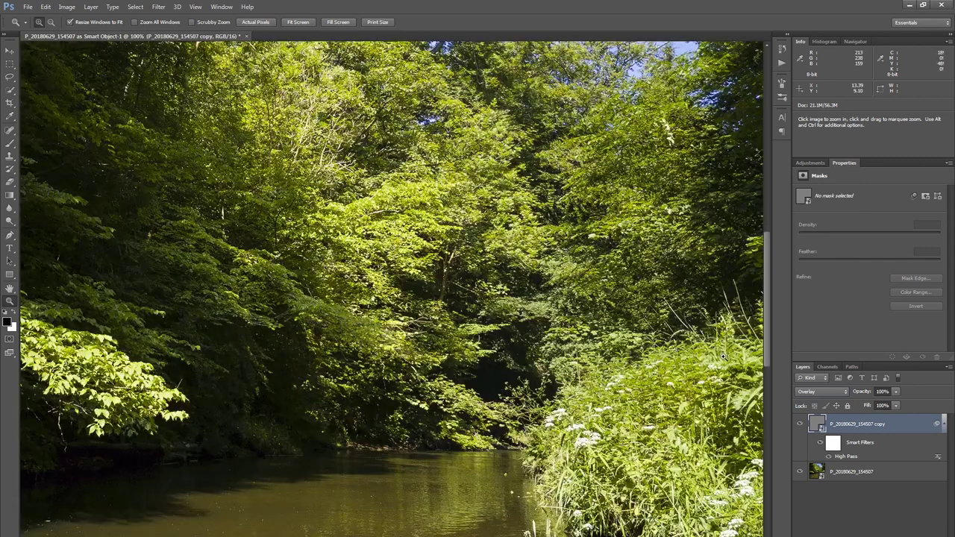
click(810, 392)
click(805, 262)
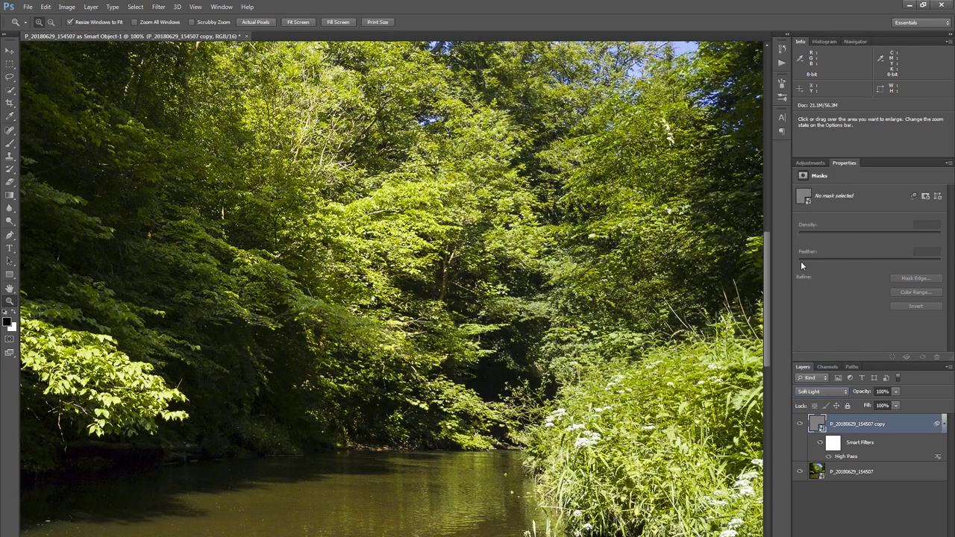
drag(555, 412, 339, 276)
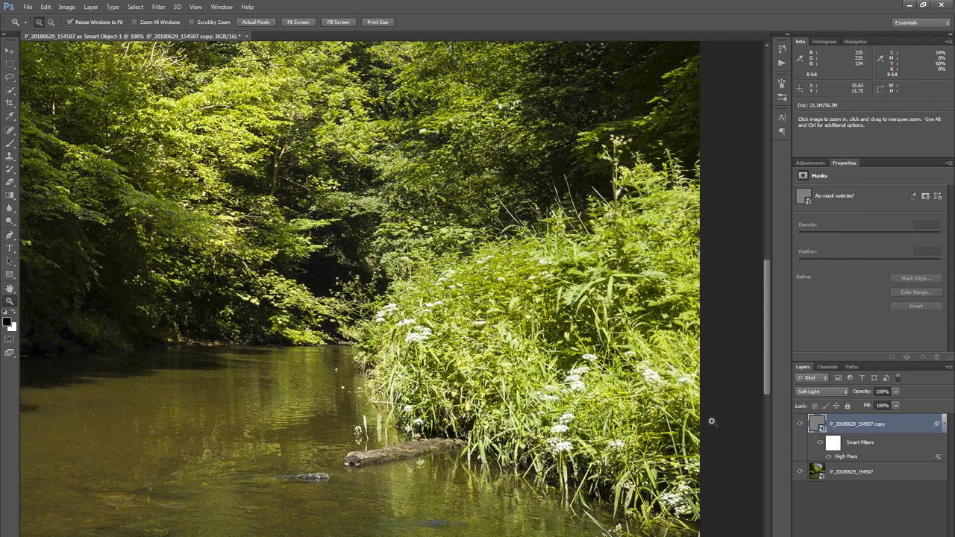
click(801, 425)
click(800, 425)
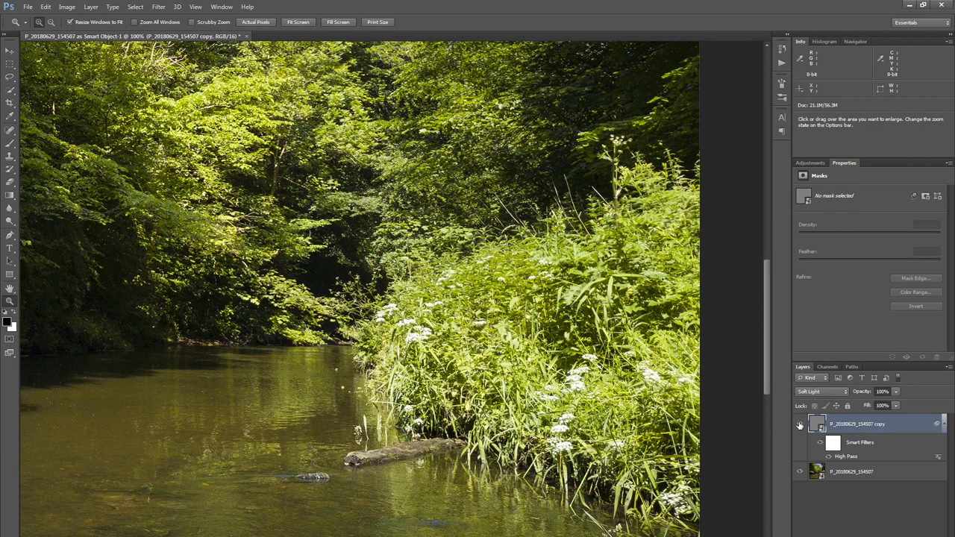
drag(502, 355, 640, 446)
click(800, 425)
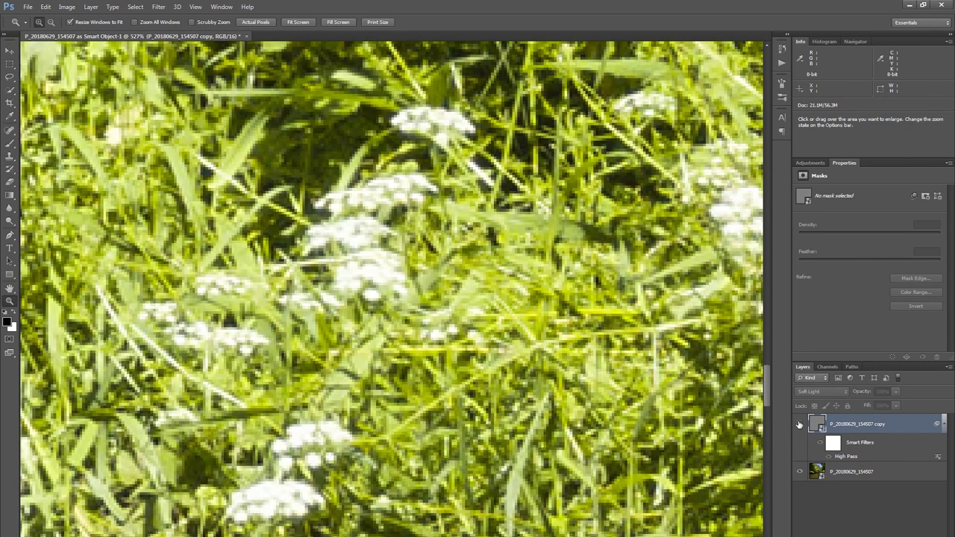
click(800, 425)
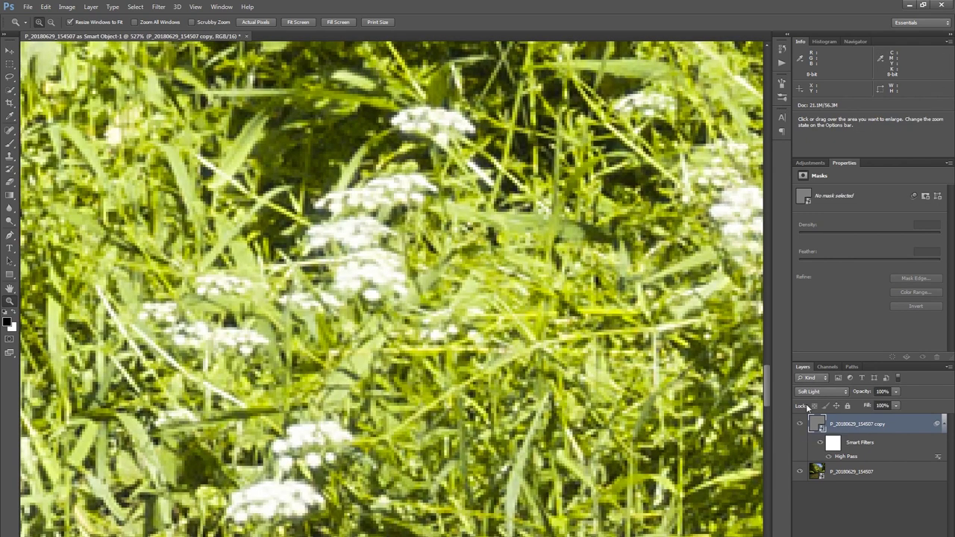
- Try Overlay blending on the sharpening layer and compare it on/off
click(816, 392)
click(802, 255)
click(801, 426)
click(800, 425)
click(800, 425)
click(800, 426)
- Return the sharpening layer to Soft Light, recheck it, and fit the photo on screen
click(812, 389)
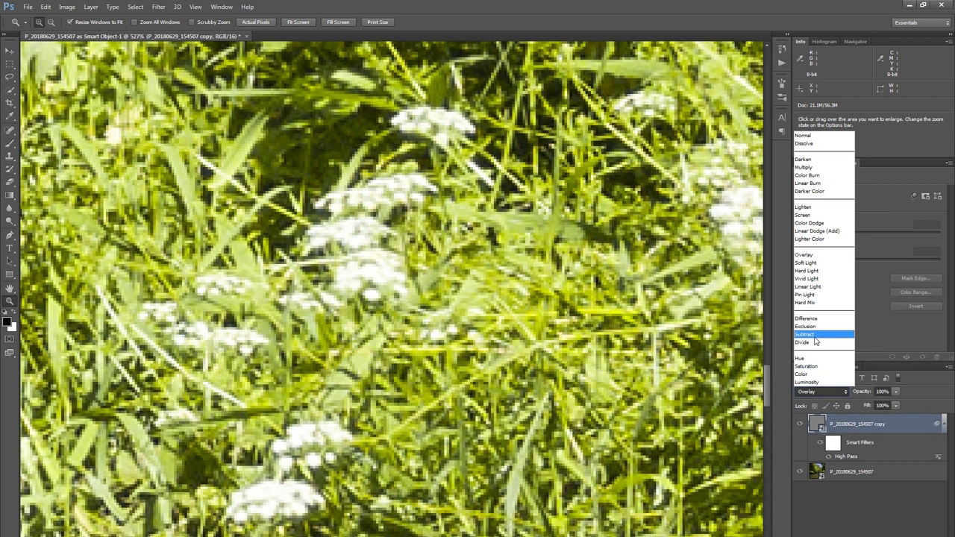
click(805, 264)
click(800, 425)
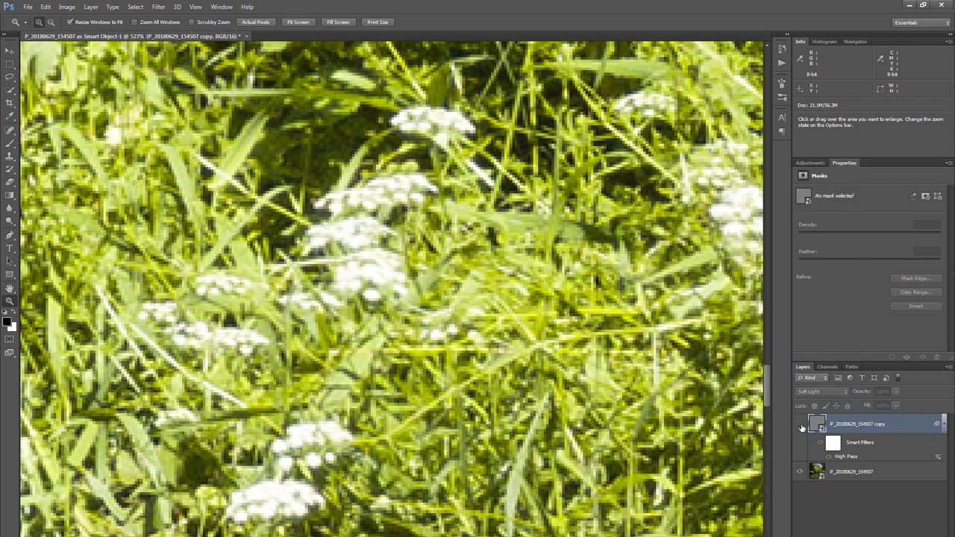
click(800, 425)
click(800, 425)
click(800, 426)
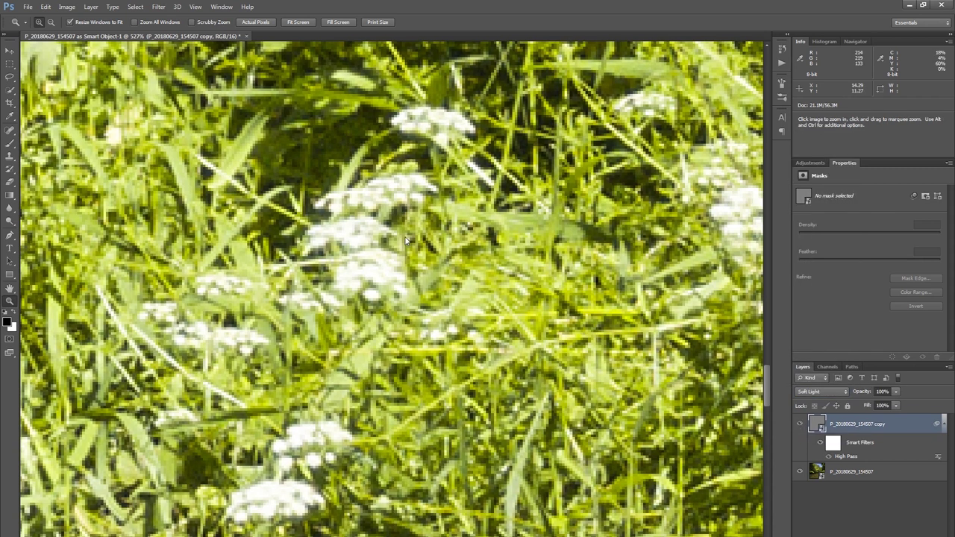
key(ctrl+0)
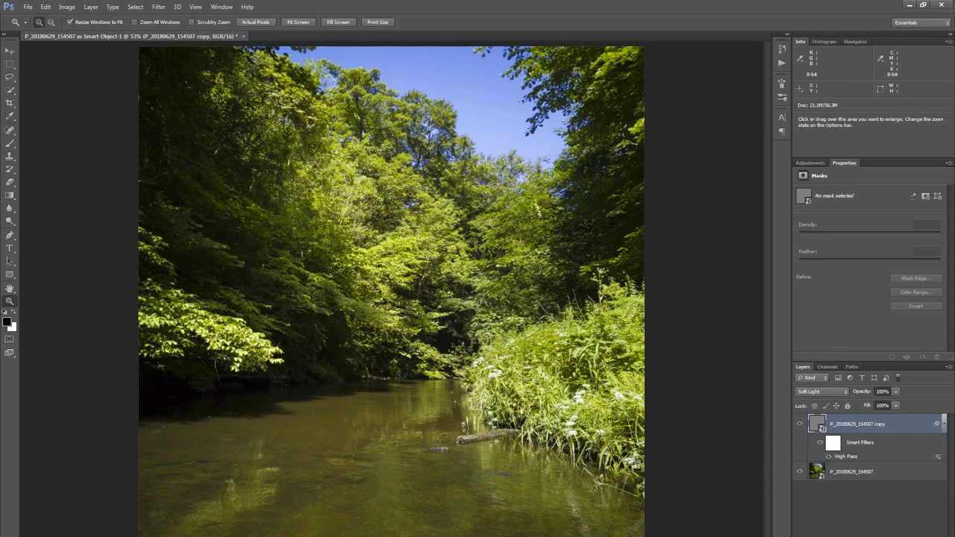
- Add a black hide-all mask to the high-pass layer and set its blend mode to Normal
key(ctrl+alt+m)
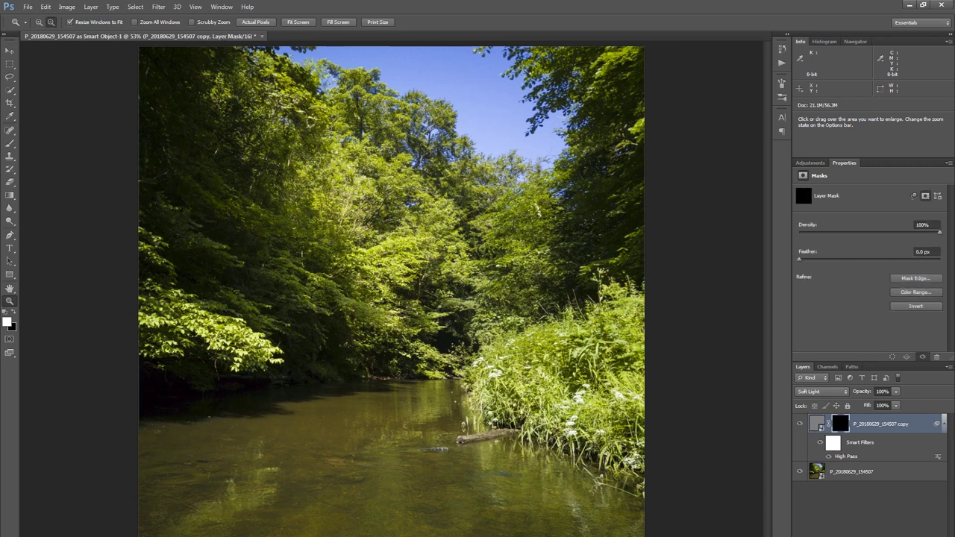
click(821, 391)
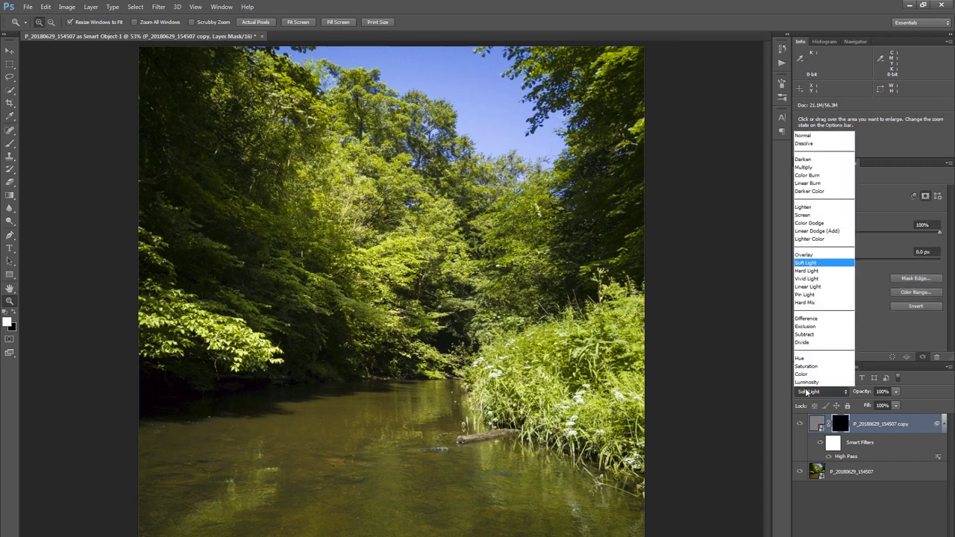
click(805, 135)
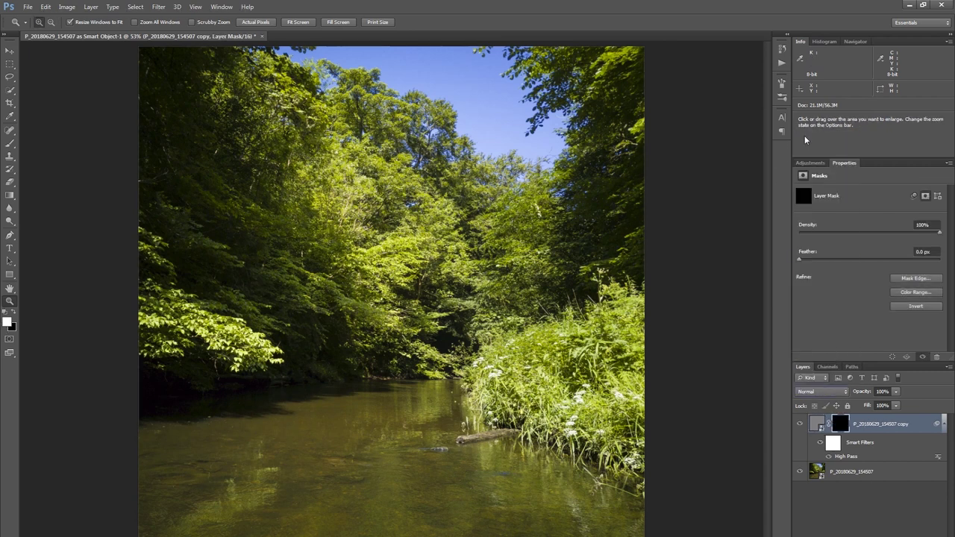
shift+click(842, 427)
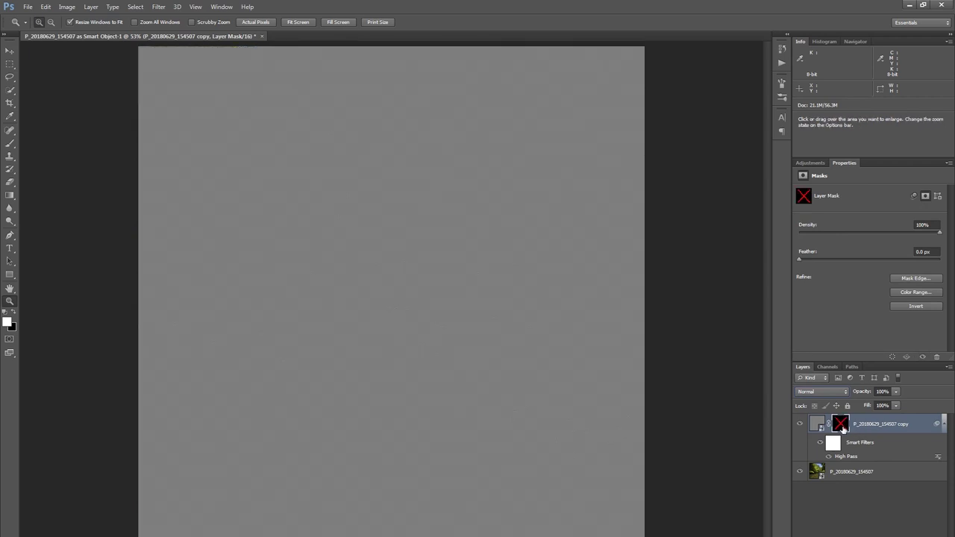
key(ctrl+1)
- Paint white on the mask over the river water and grassy right bank
shift+click(842, 427)
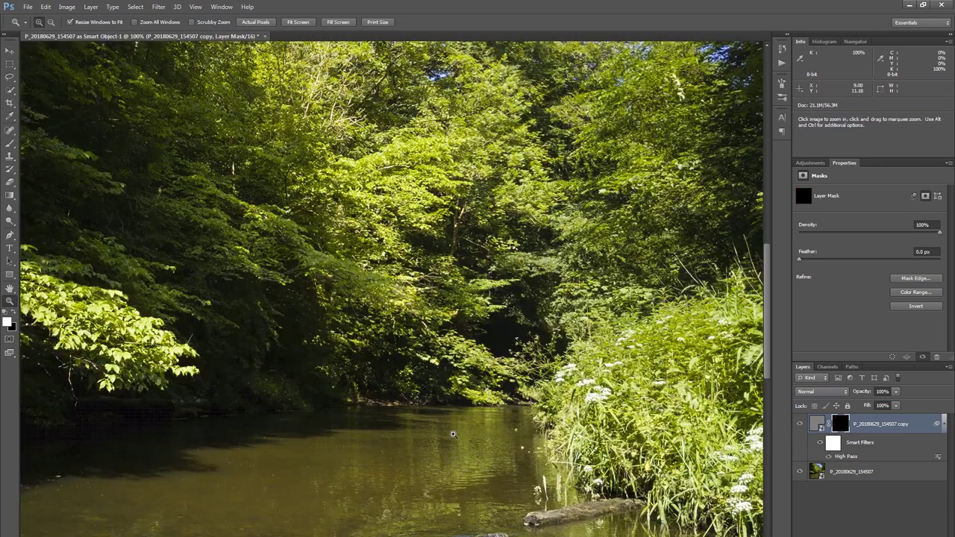
drag(535, 497, 503, 356)
key(b)
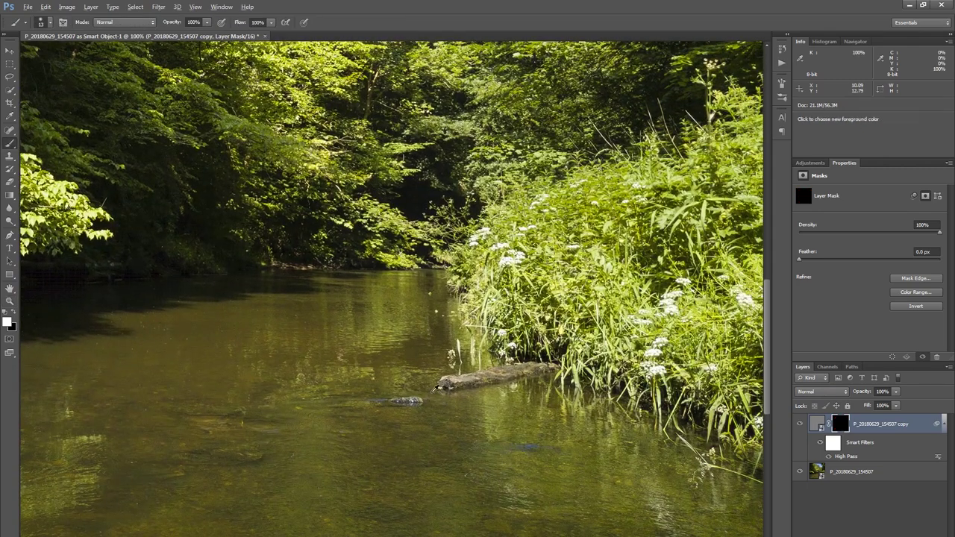
click(426, 390)
mouse_move(414, 399)
mouse_down()
mouse_move(388, 401)
mouse_move(593, 366)
mouse_move(500, 351)
mouse_move(448, 414)
mouse_move(477, 336)
mouse_move(448, 254)
mouse_move(538, 172)
mouse_move(657, 134)
mouse_up()
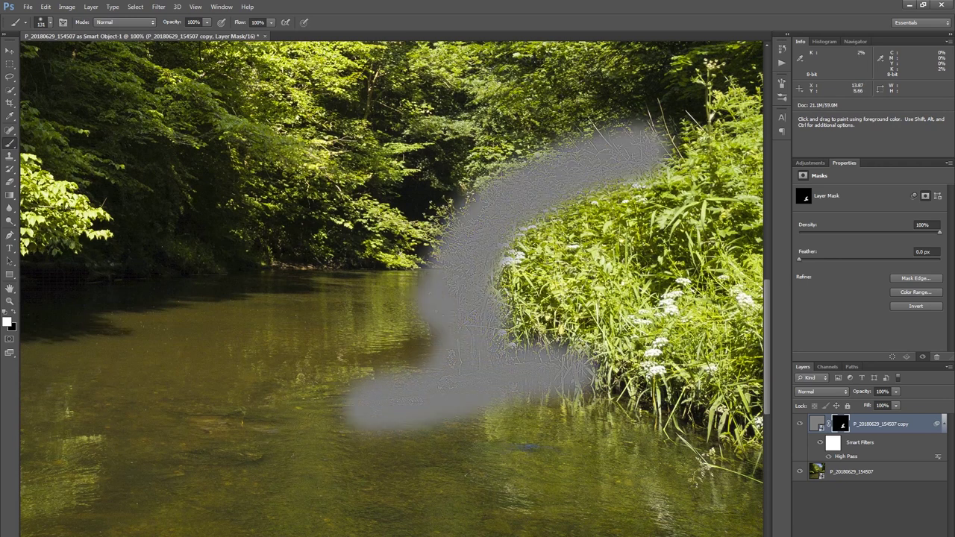
scroll(132, 337, left, 5)
mouse_move(132, 337)
mouse_down()
mouse_move(314, 328)
mouse_move(619, 261)
mouse_up()
drag(771, 480, 451, 391)
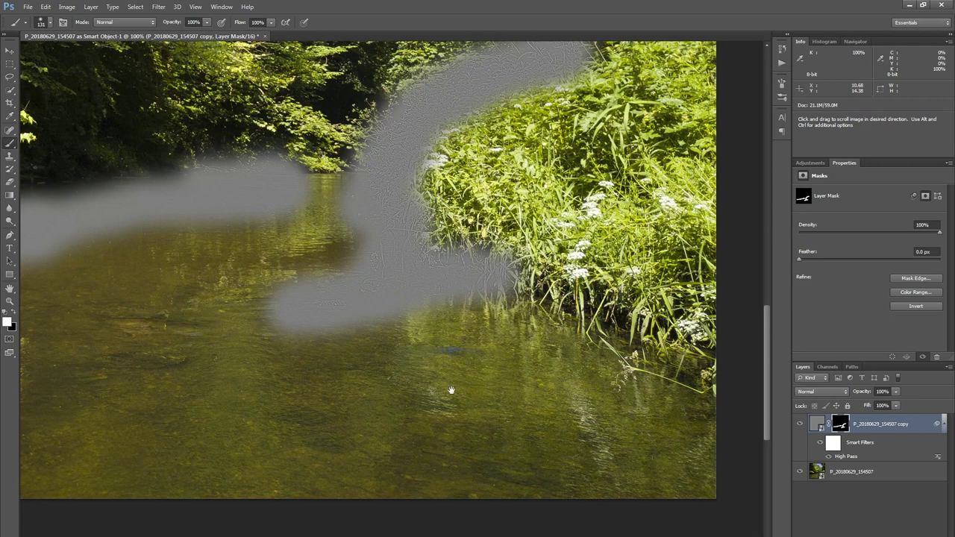
mouse_move(515, 321)
mouse_down()
mouse_move(575, 276)
mouse_move(448, 134)
mouse_move(463, 224)
mouse_up()
drag(463, 224, 418, 366)
mouse_move(447, 239)
mouse_down()
mouse_move(493, 358)
mouse_move(537, 388)
mouse_move(635, 134)
mouse_move(597, 485)
mouse_move(605, 373)
mouse_up()
key(])
key(])
key(])
key(])
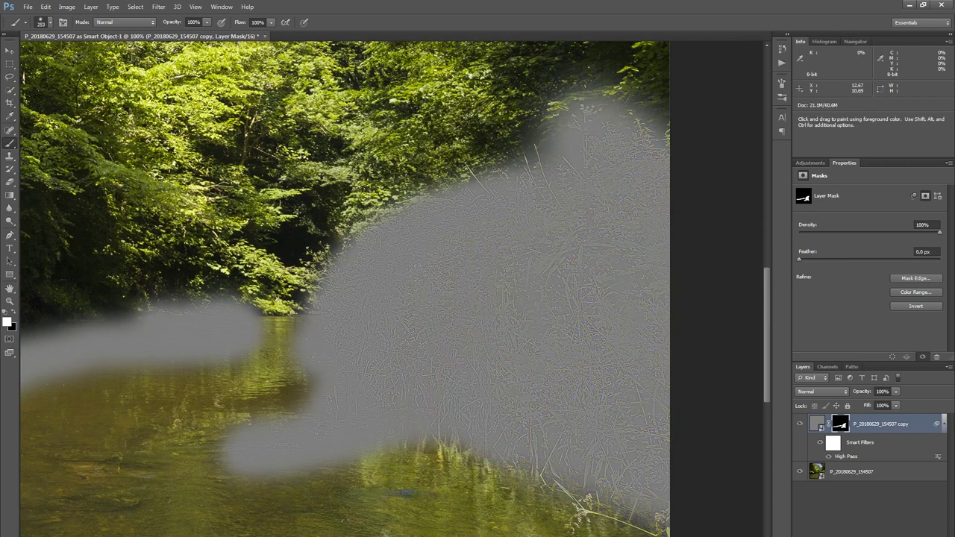
- Blend the masked sharpening layer as Soft Light and compare it on/off
key(z)
scroll(493, 398, left, 3)
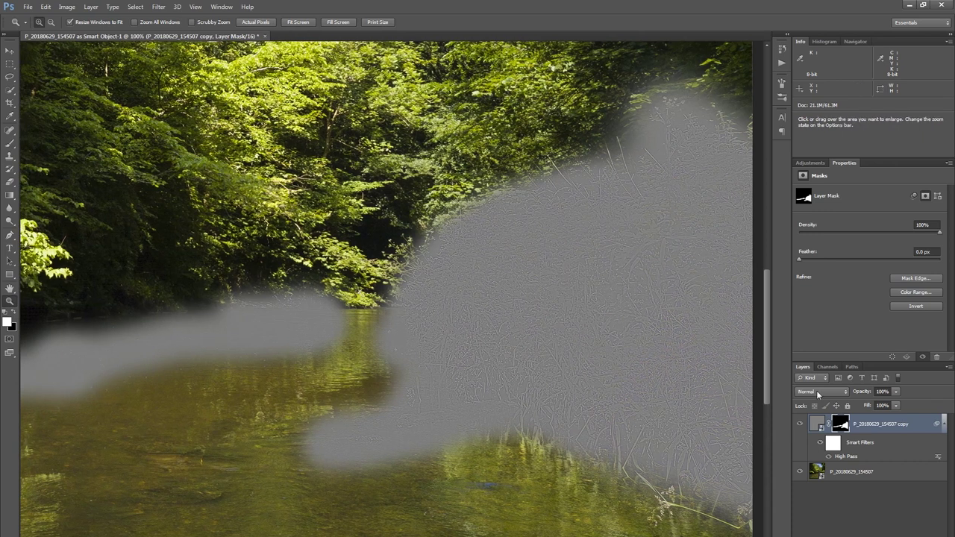
click(818, 391)
click(819, 263)
click(800, 424)
click(800, 424)
click(800, 424)
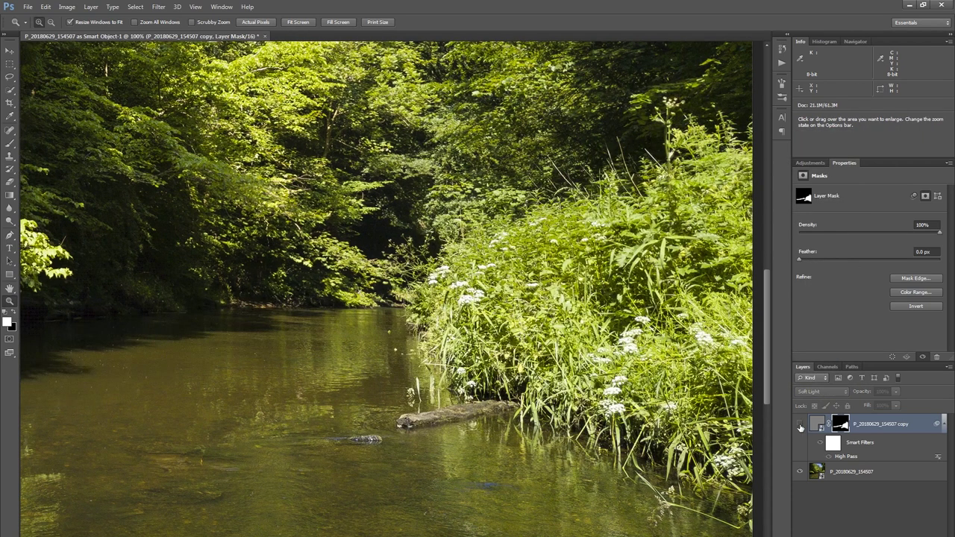
click(801, 424)
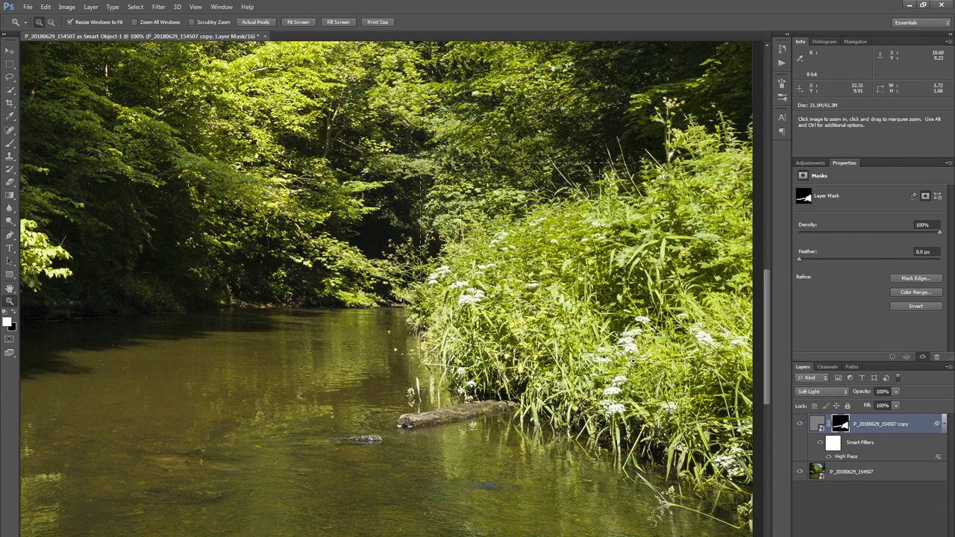
- Zoom in on the log and bank to compare the sharpening, then fit the photo on screen
click(686, 468)
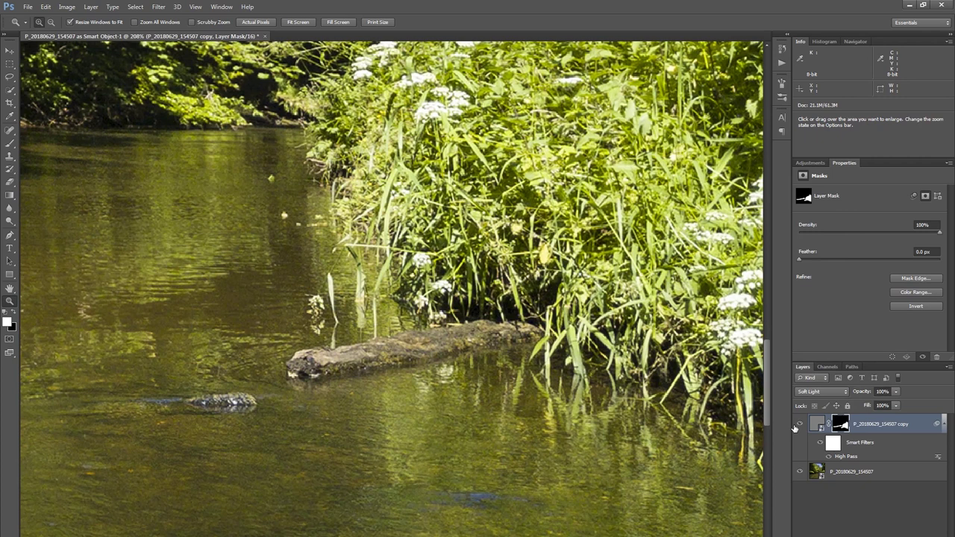
click(801, 424)
click(800, 424)
click(800, 424)
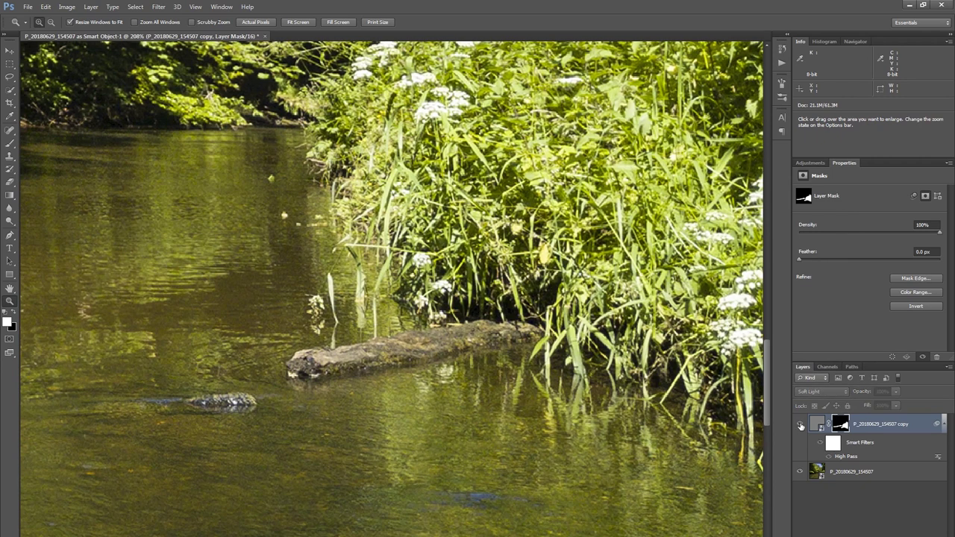
click(800, 424)
click(801, 424)
click(801, 424)
key(ctrl+0)
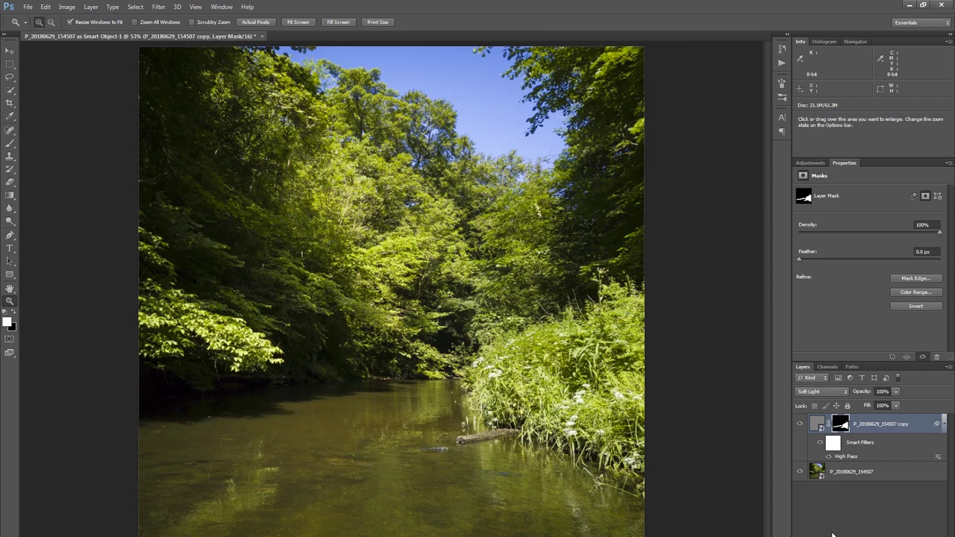
click(828, 527)
- Create Layer 1, move it below the photo layer, and fill it with black
drag(162, 198, 142, 240)
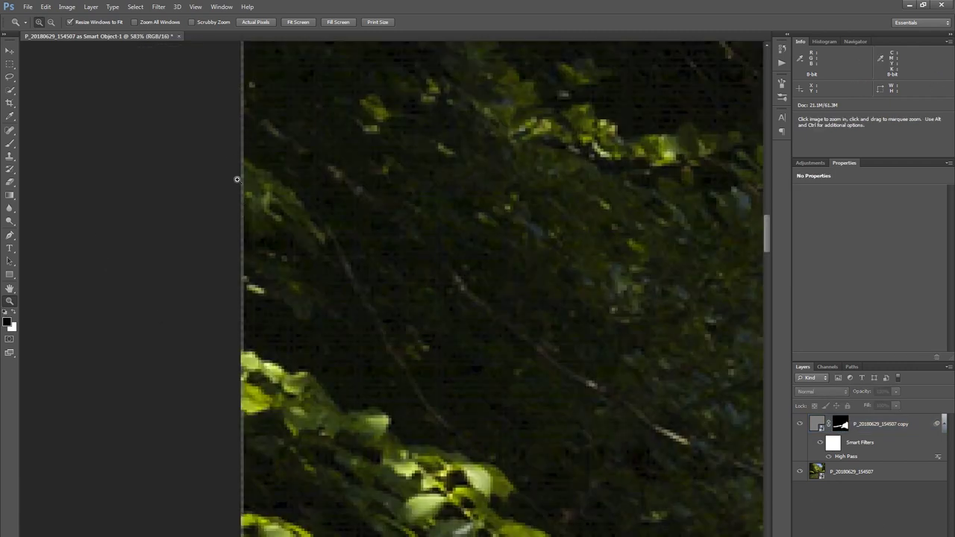
key(ctrl+shift+alt+n)
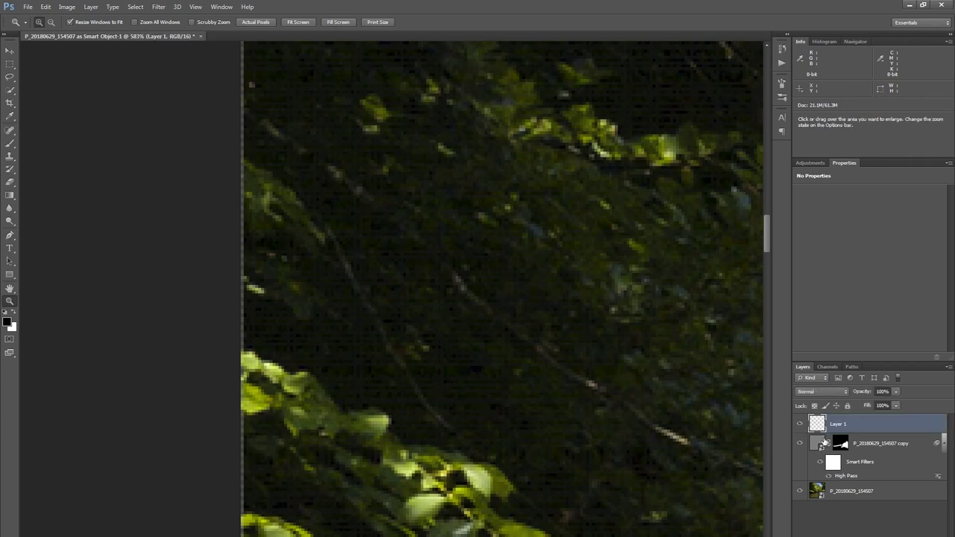
drag(849, 425, 872, 515)
key(alt+BackSpace)
key(ctrl+0)
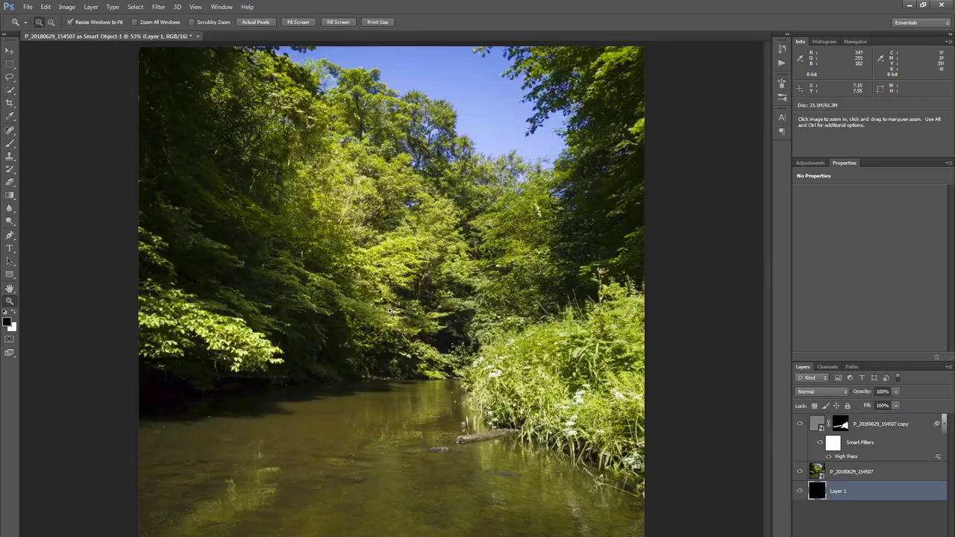
key(shift)
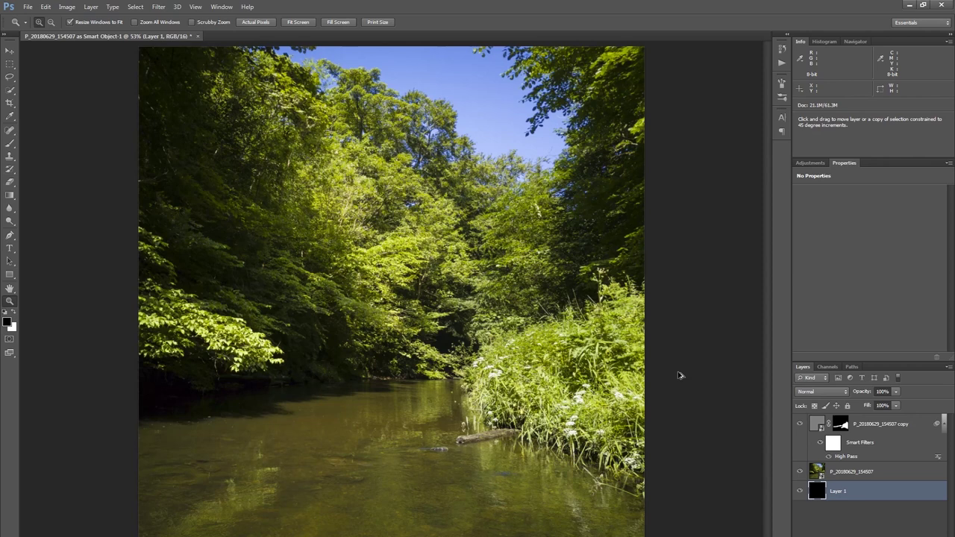
- Save for Web as a quality-85 JPEG into ZenFone 5 Profiled Photos
key(ctrl+shift+alt+s)
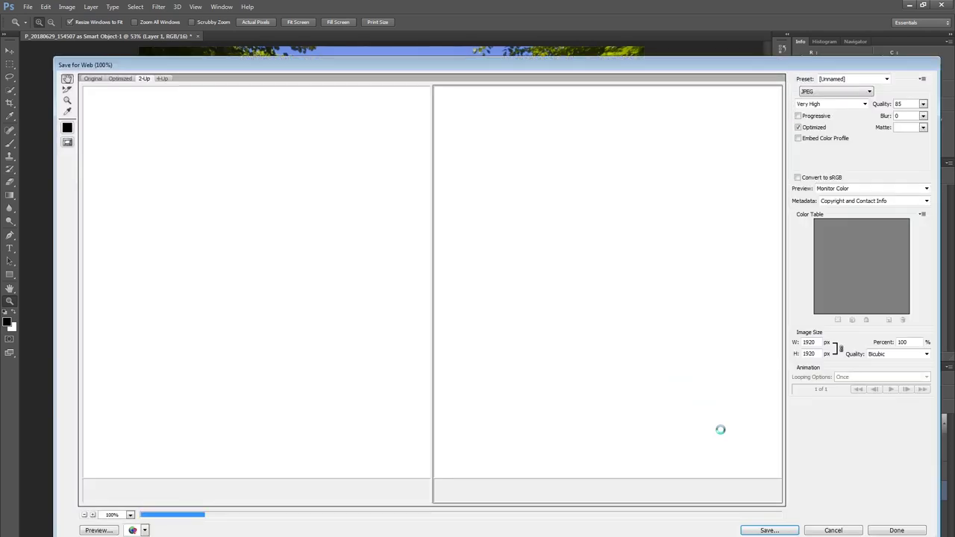
key(Return)
key(Return)
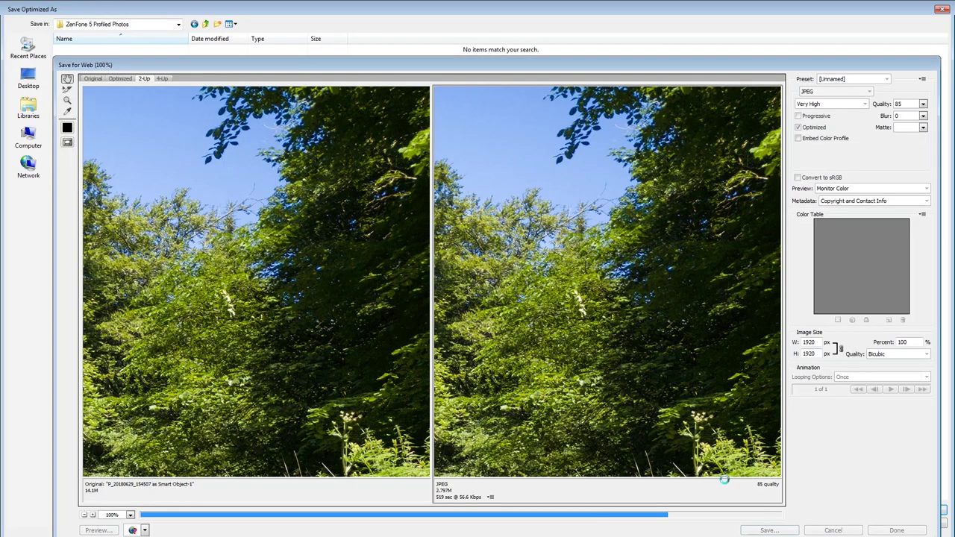